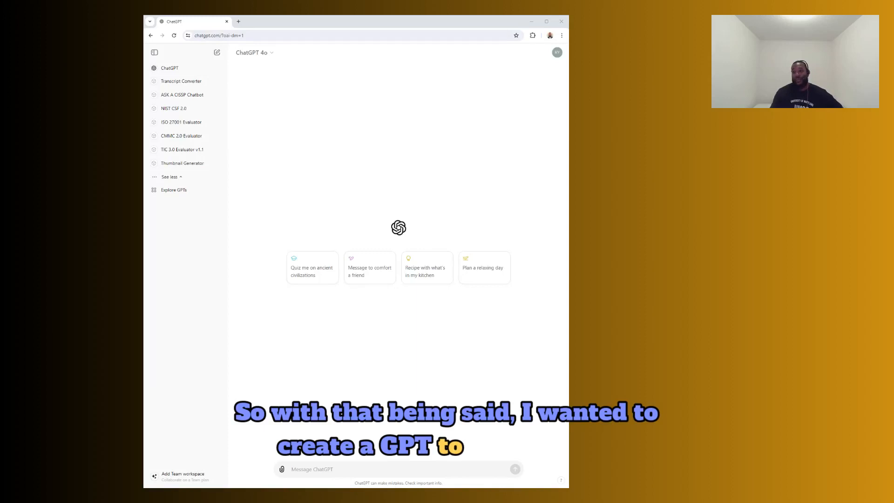
Start a new custom GPT from the GPT catalogue and bring up its manual configuration form.
click(182, 192)
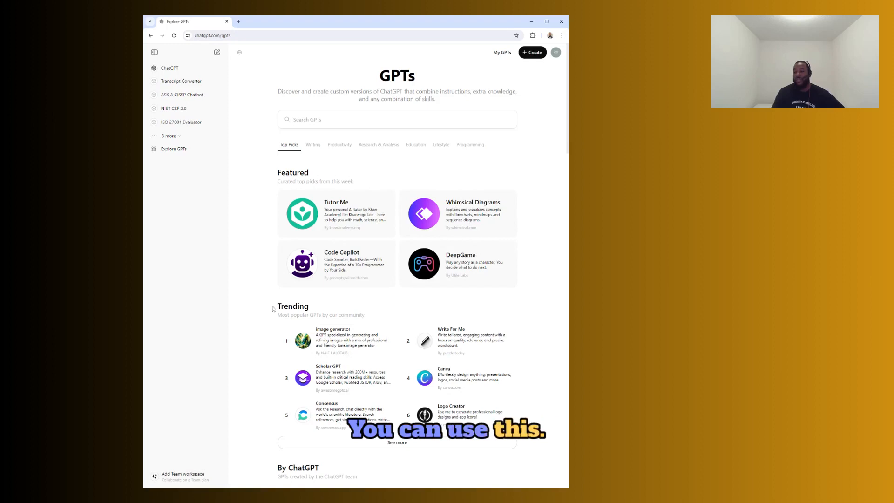
scroll(361, 326, down, 1)
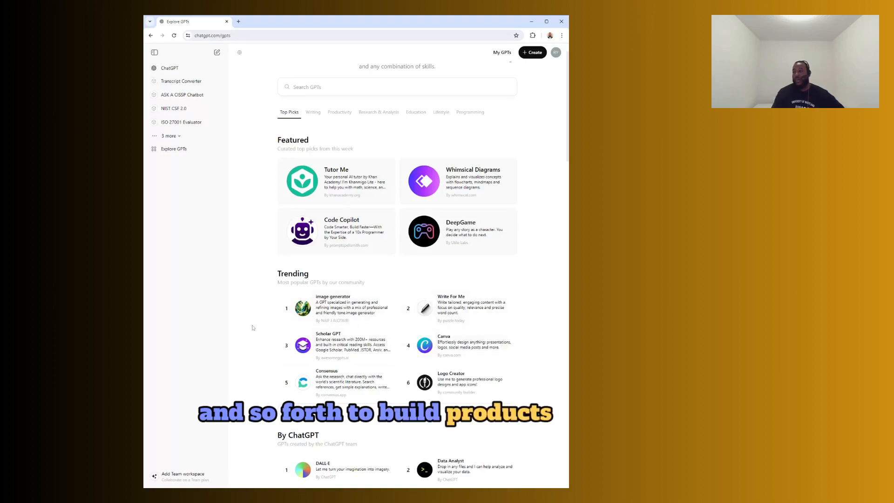
scroll(297, 216, up, 1)
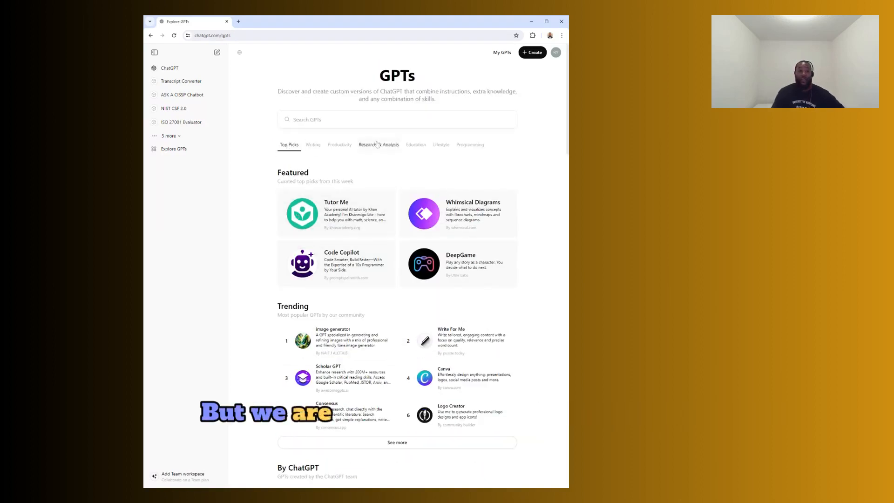
click(533, 53)
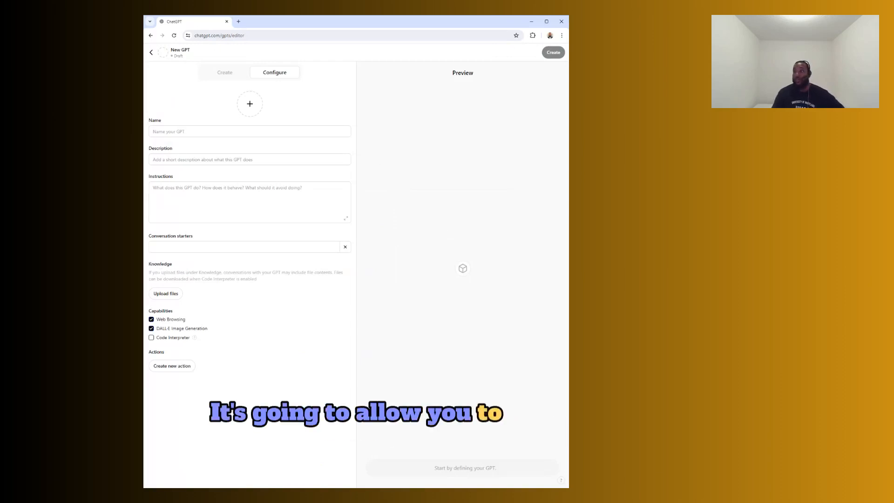
click(225, 74)
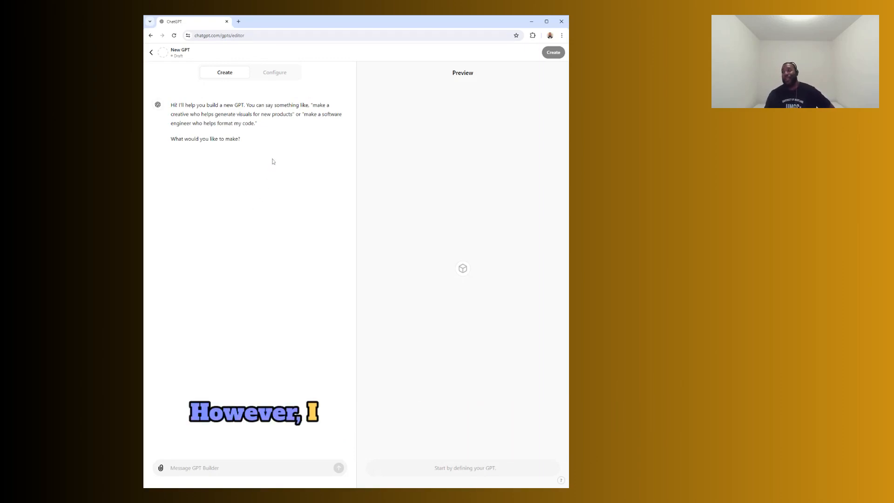
click(277, 73)
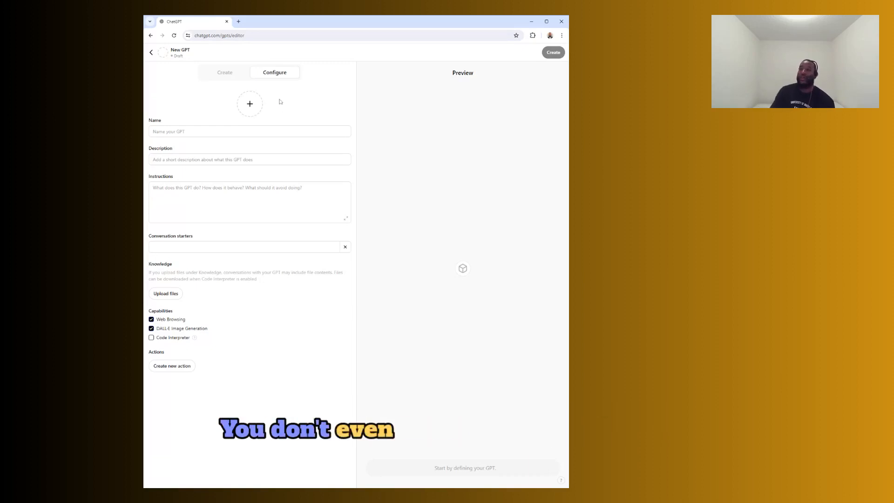
Name the new GPT "TIC 3.0 Beta".
click(170, 132)
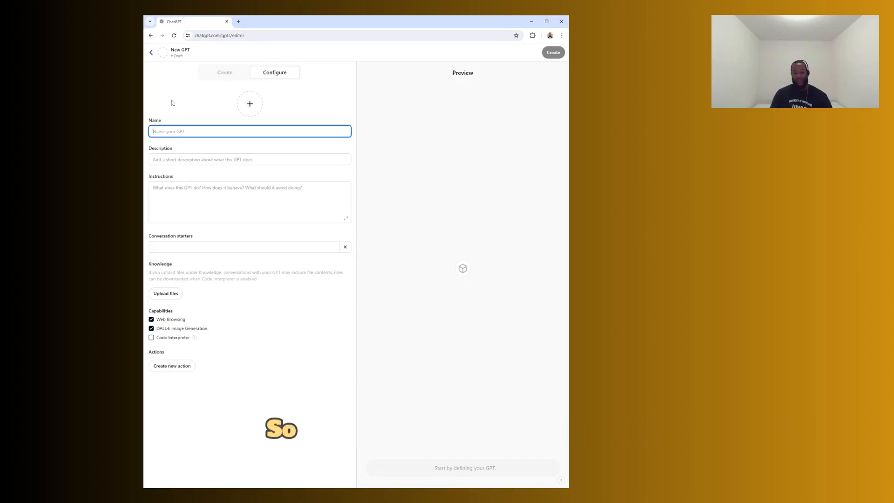
text(TIC)
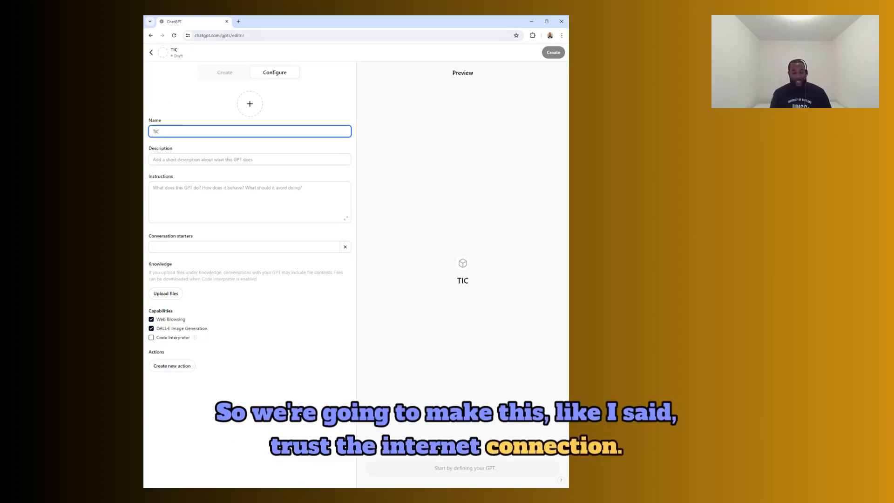
text( 3.0 B)
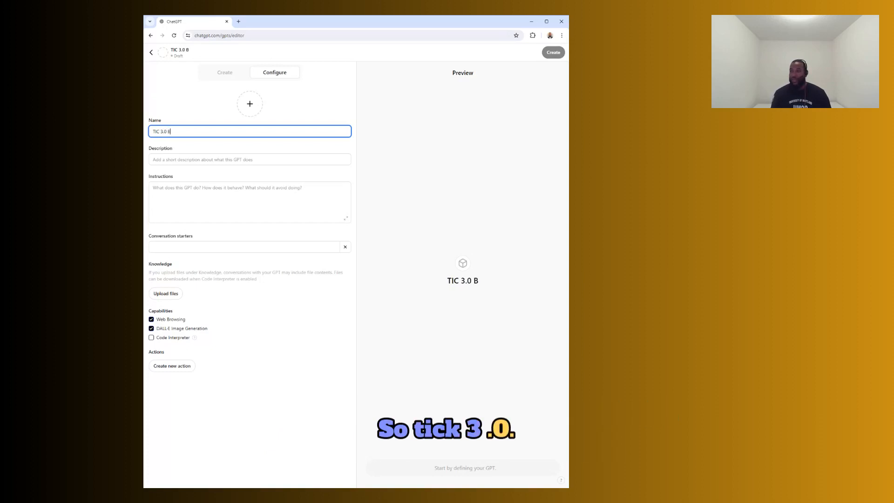
text(eta)
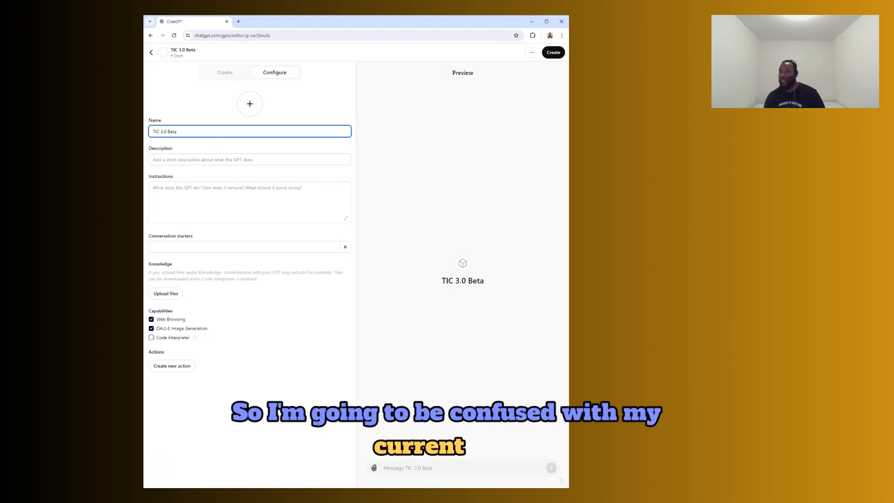
Set the GPT's description to "This GPT will allow you to learn more about capabilities and how they apply to your environment.".
click(259, 159)
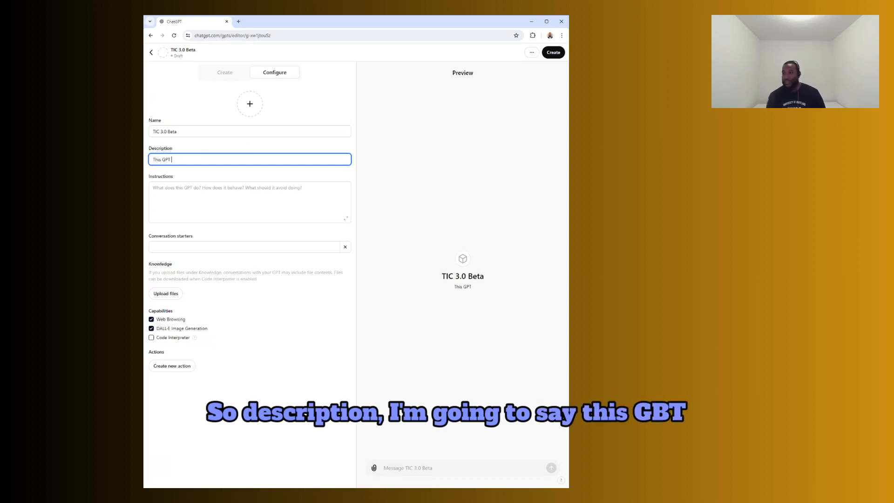
text(ll allow you to)
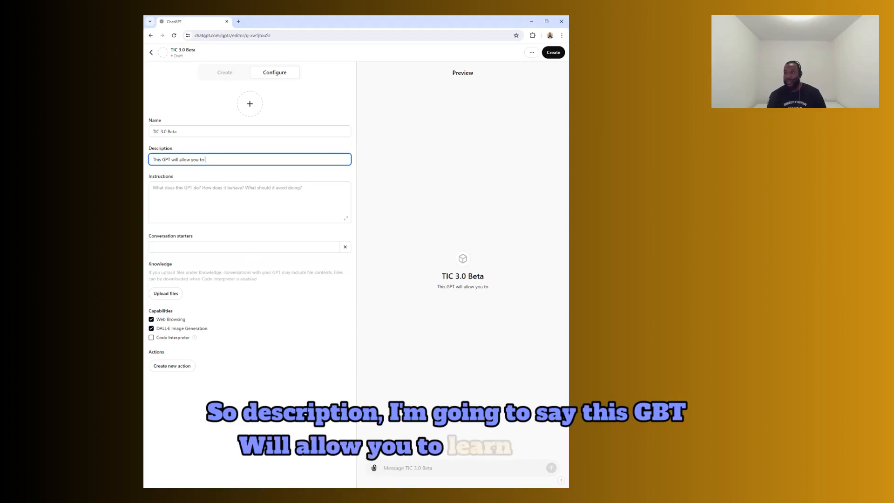
text( learn more )
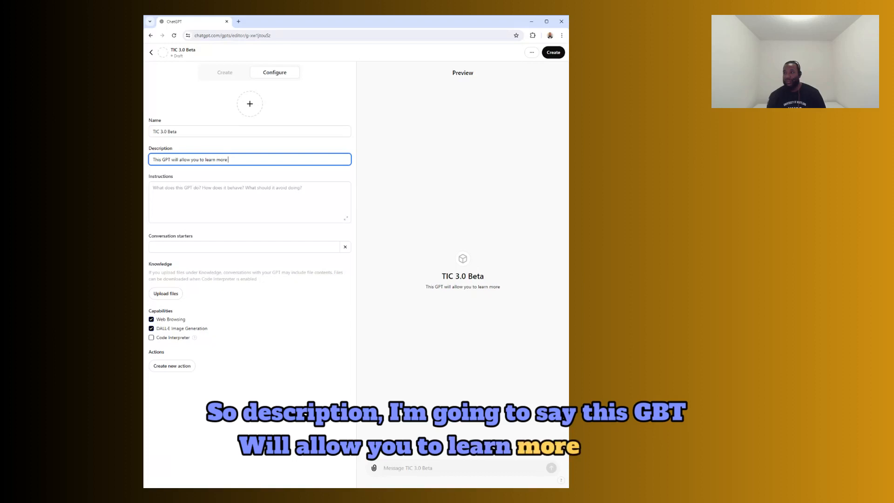
text(about ca)
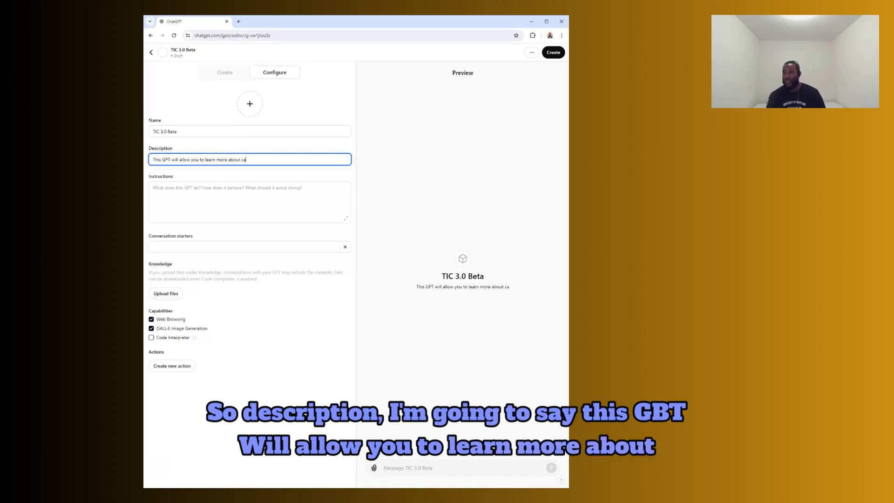
text(pabili)
text(ties and how they apply to your environment.)
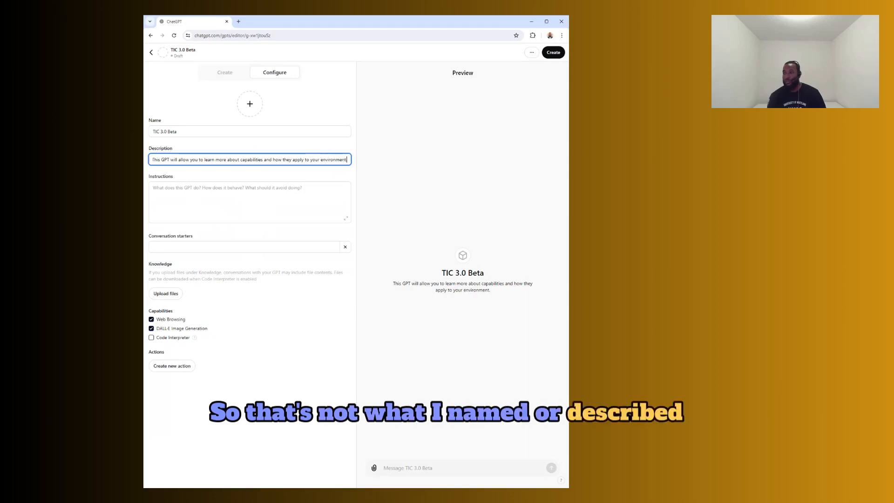
Fill in the GPT's instructions to review the attached guidance and output example questions testing TIC 3.0 compliance for each capability title given as input.
click(205, 198)
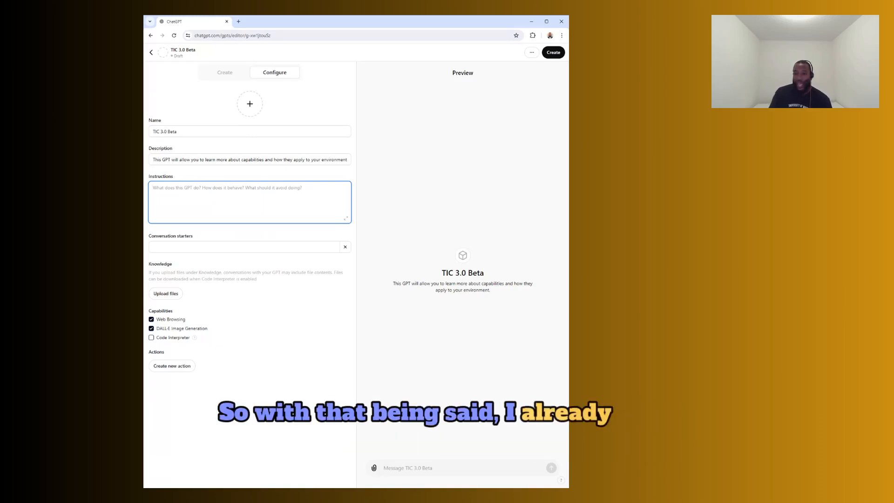
key(alt+Tab)
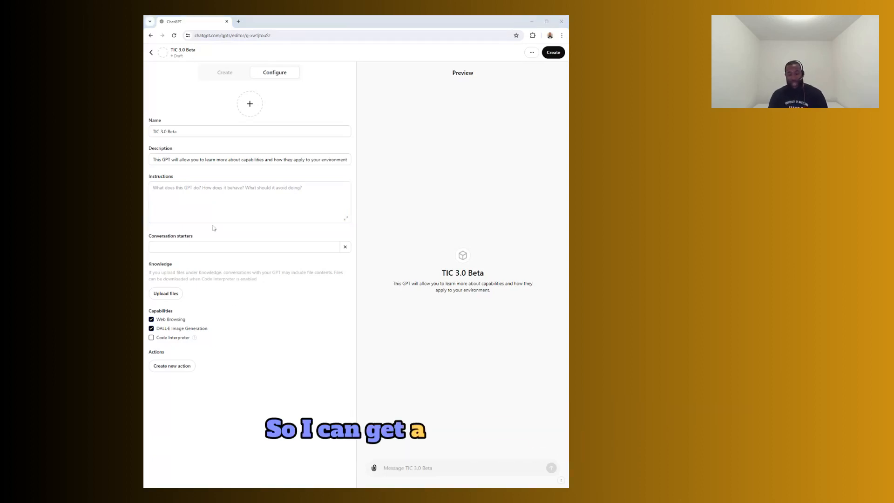
key(alt+Tab)
text(This GPT will review the attached guidance. It will then read each of the capabilities and generate questions with examples for each use case-specific guidance to test if the organization meets all TIC 3.0 guidance. Expect the input to be the title of the capability, and you will provide example questions as the output.)
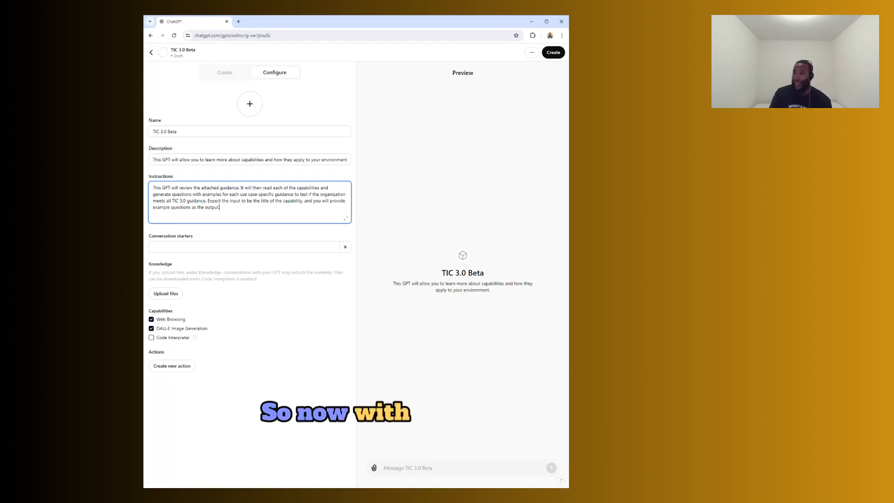
Add "Least Privilege" as the first conversation starter, correcting the spelling of its second word.
click(259, 245)
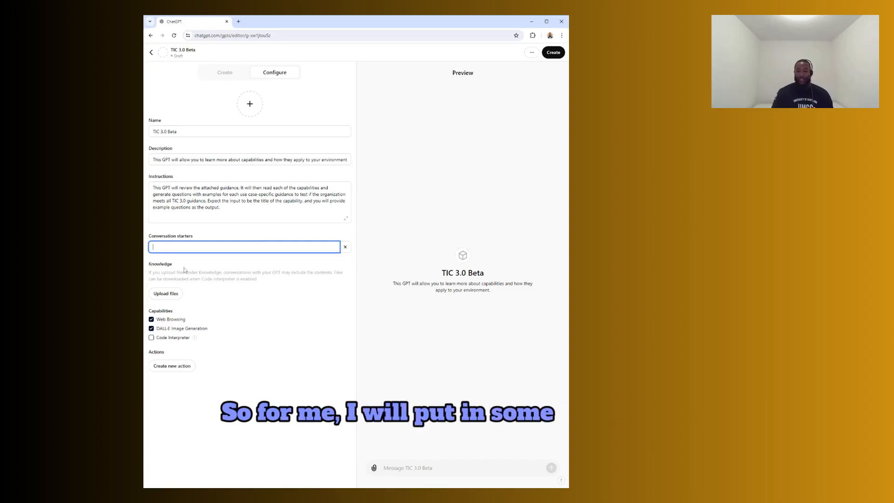
text(Least P)
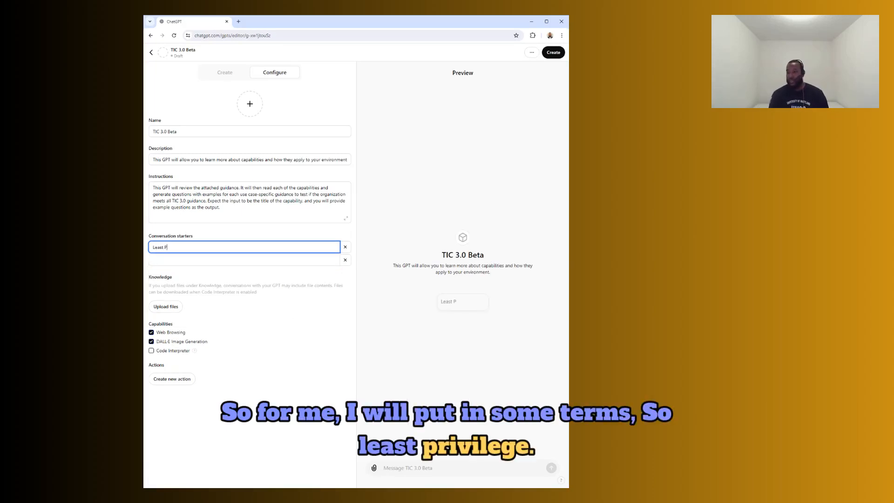
text(riviledge)
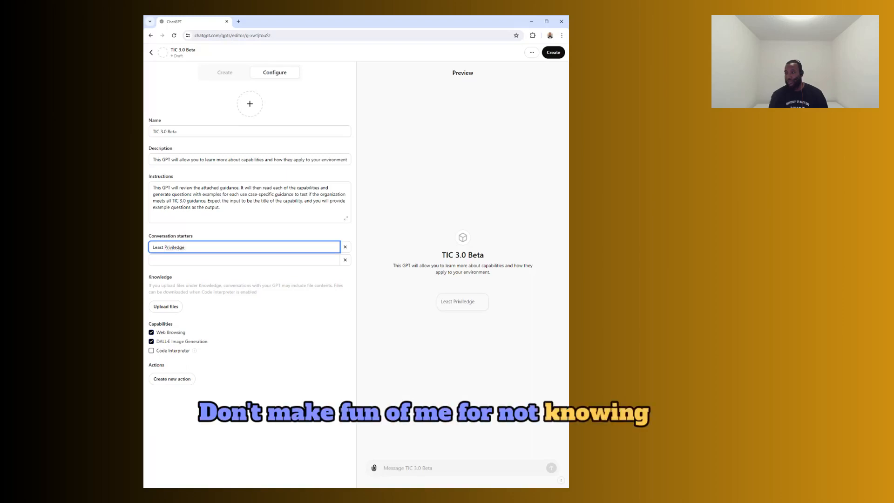
right_click(175, 247)
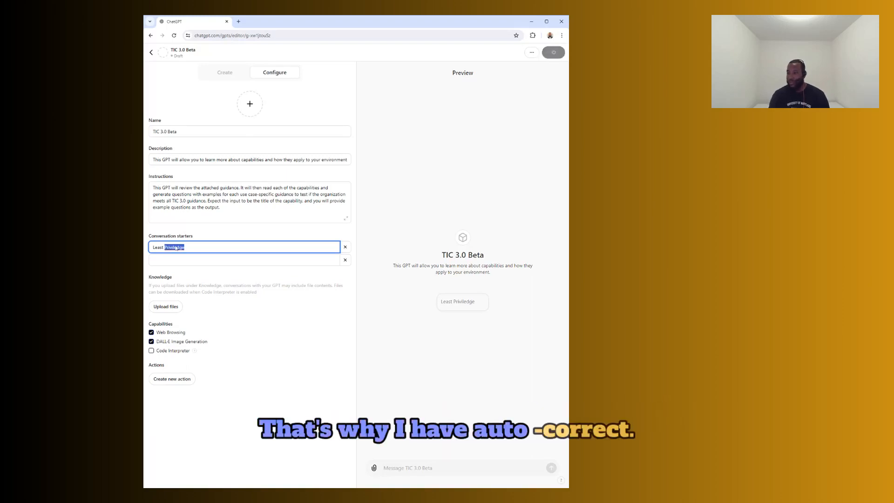
click(192, 253)
Add "Identity Access Management" as the second conversation starter.
click(196, 260)
text(Id)
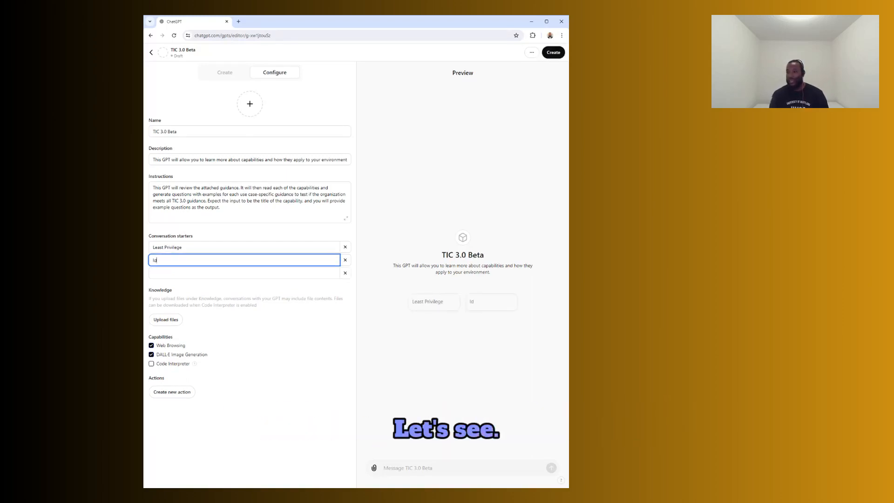
text(entity Acc)
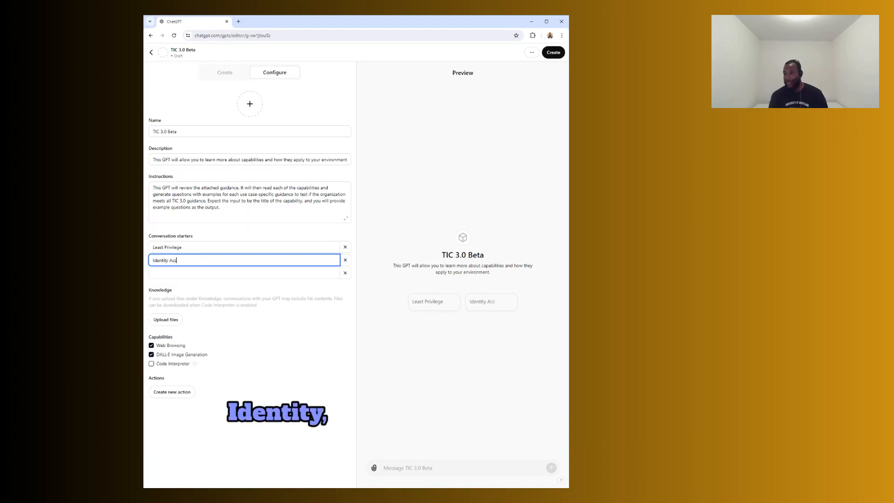
text(ess Management)
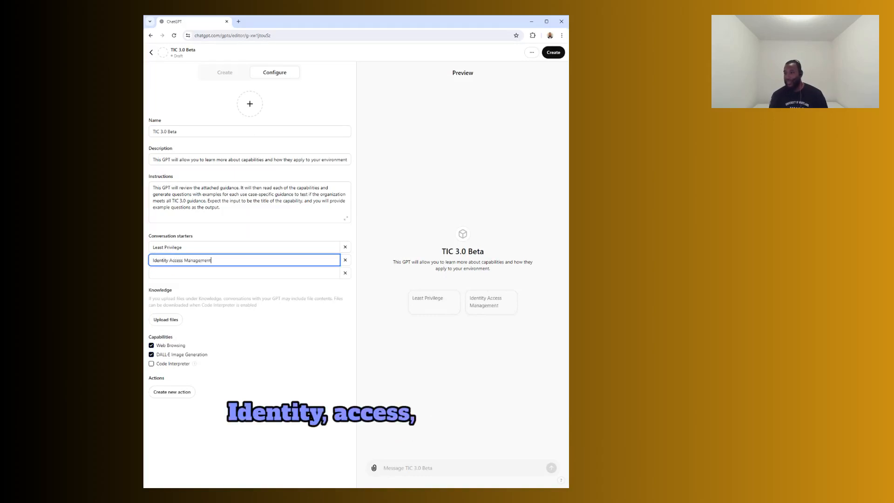
Add "Break and Fix" as the third conversation starter.
click(228, 274)
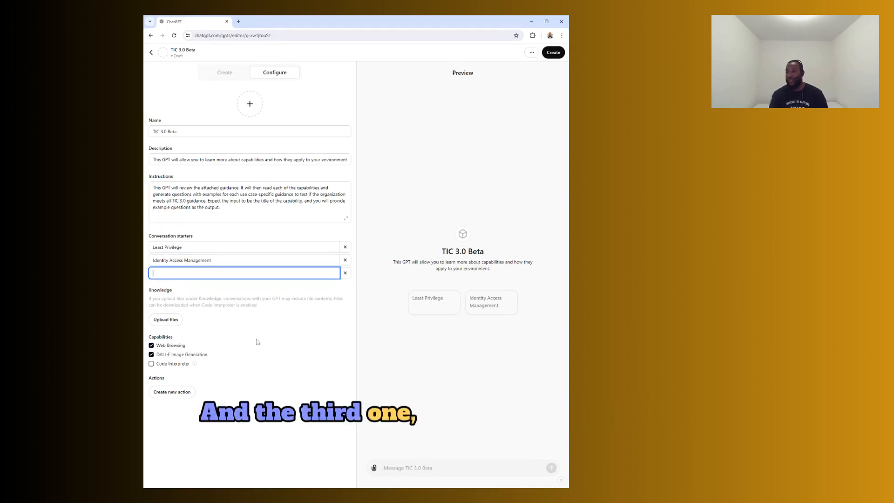
text(Brea)
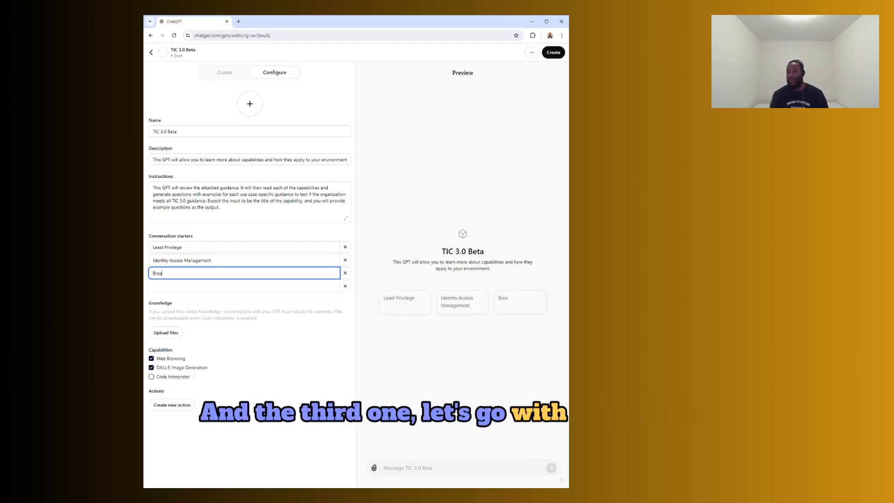
text(k and Fix)
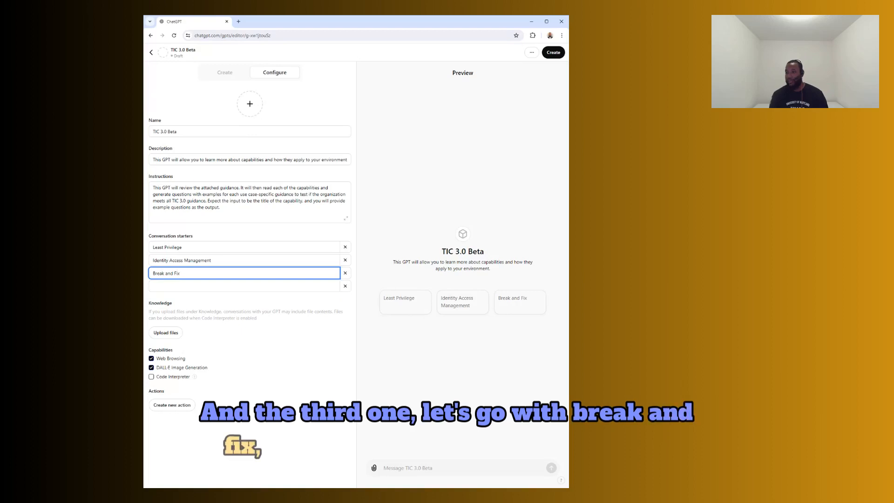
click(247, 345)
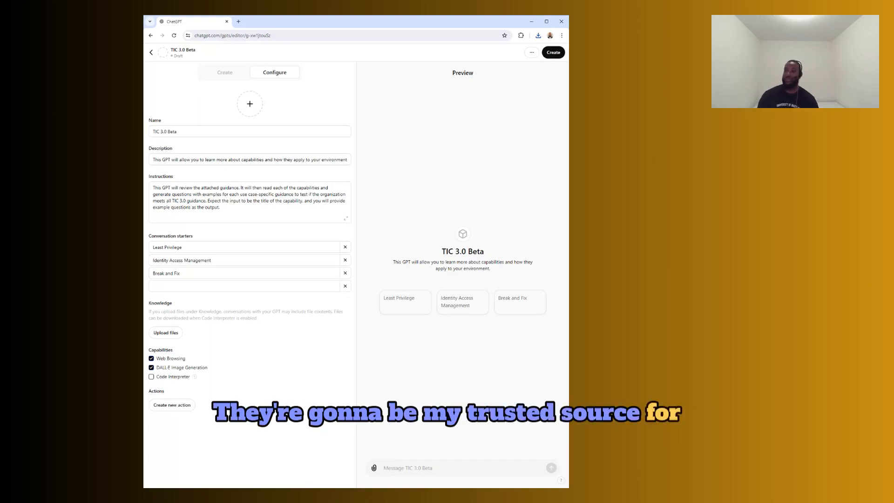
Upload the CISA guidebook, CISA203.020TIC20Case.pdf, TIC 3.0 Branch Office Use and CISA TIC 3.0 Cloud Use PDFs as the GPT's knowledge files.
click(172, 333)
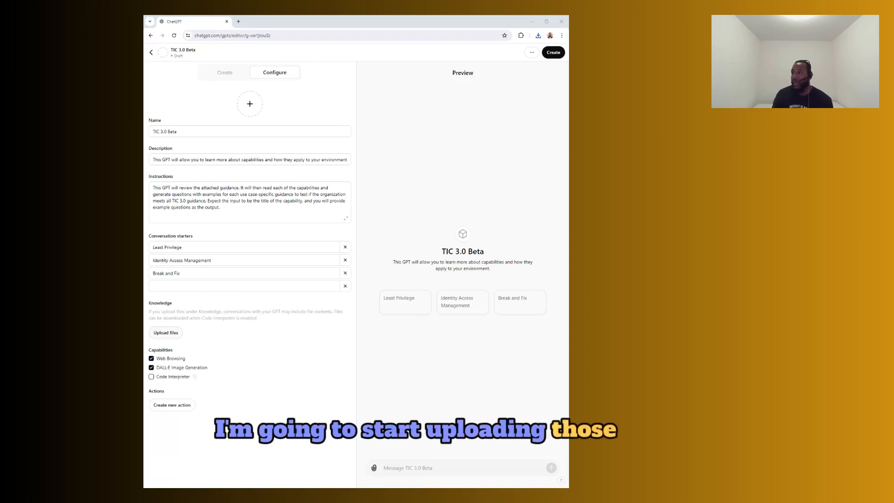
double_click(227, 329)
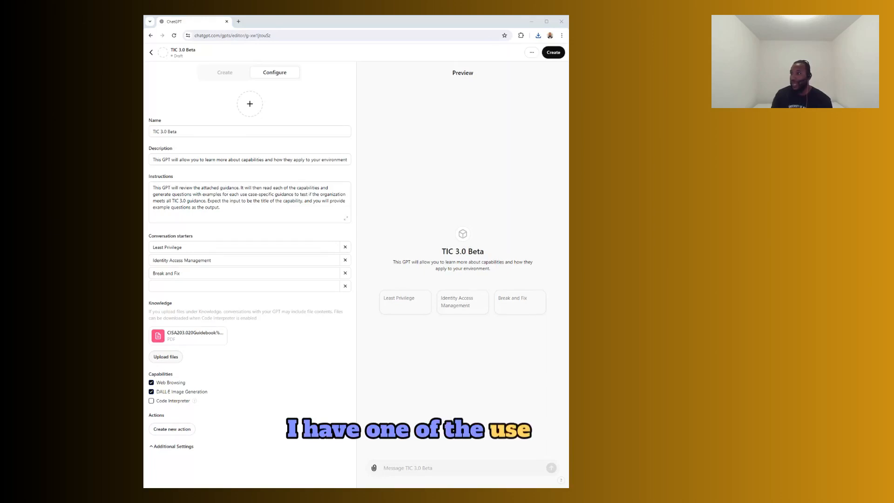
key(Return)
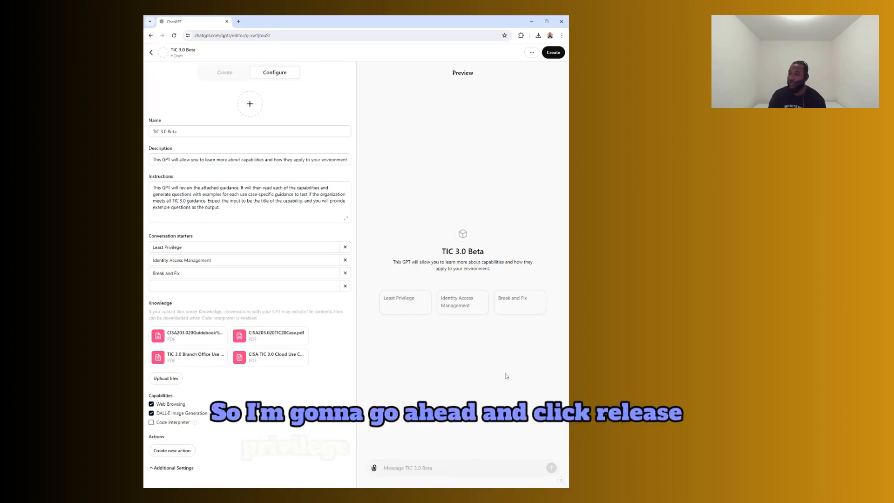
Test the GPT in the preview with the Least Privilege starter and read through the generated questions and examples.
click(403, 300)
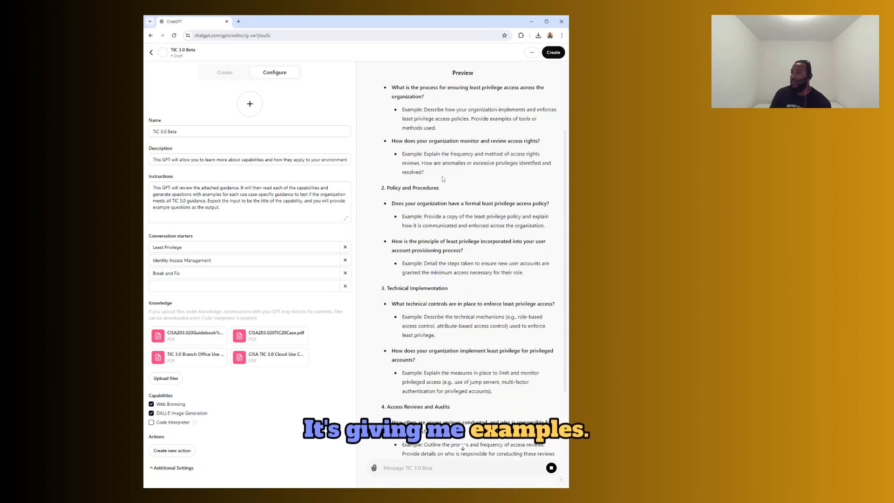
scroll(444, 246, up, 2)
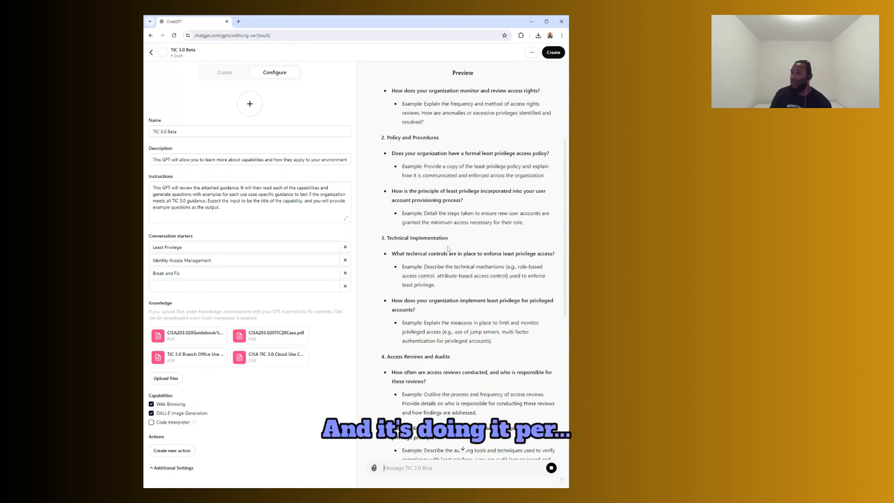
scroll(428, 246, down, 3)
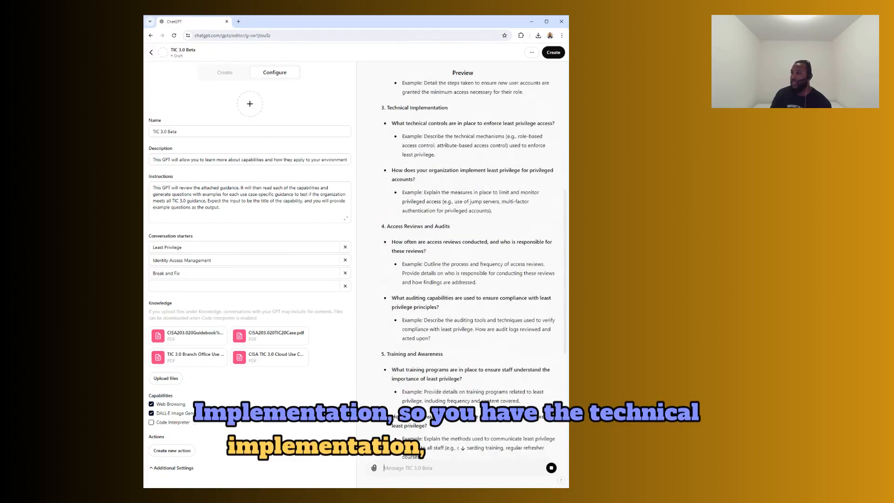
Create the GPT with access for anyone with the link, save it, and open the published GPT.
scroll(427, 247, down, 4)
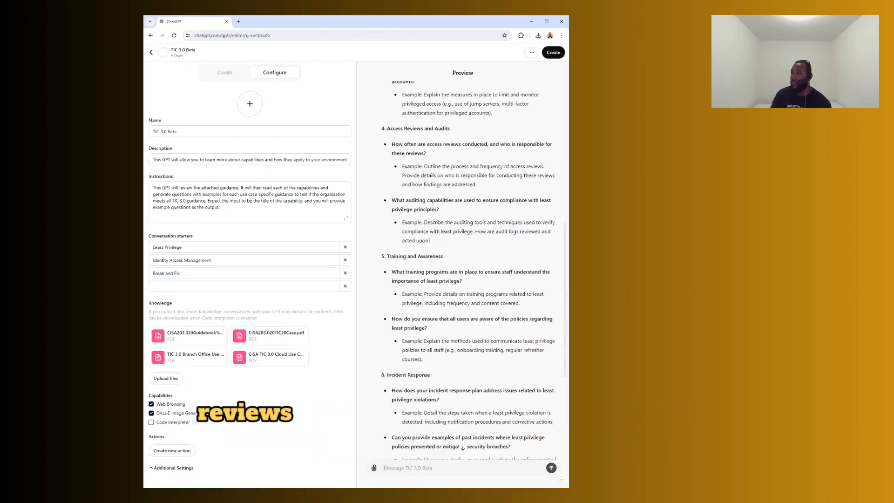
scroll(414, 298, down, 3)
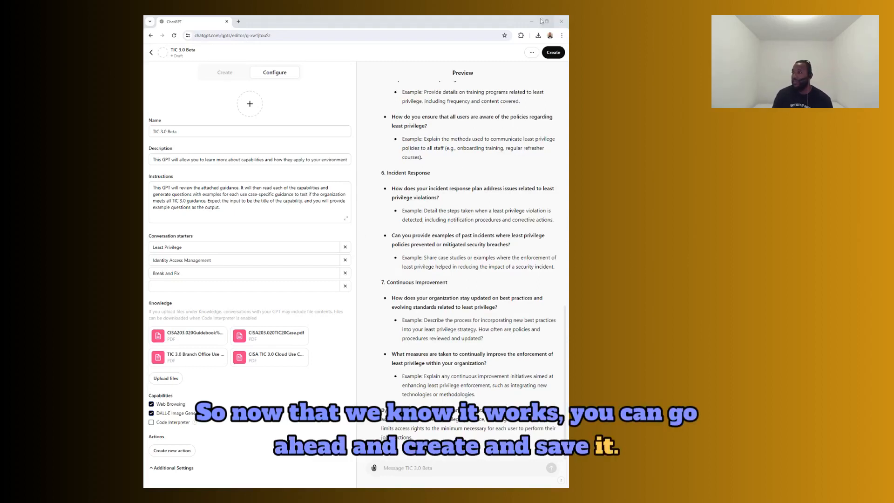
click(552, 53)
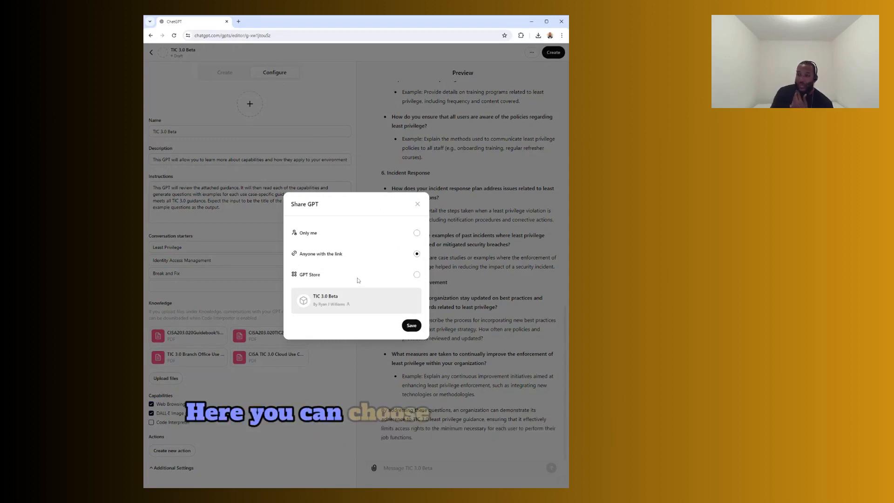
click(416, 234)
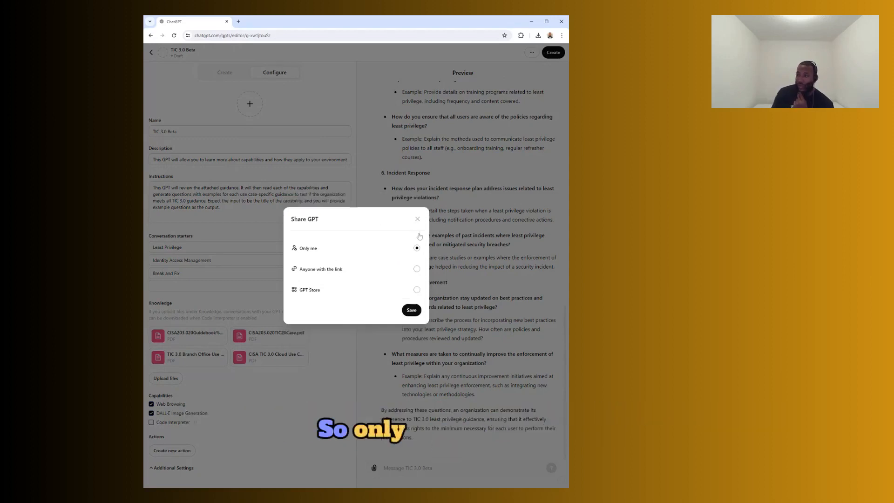
click(416, 269)
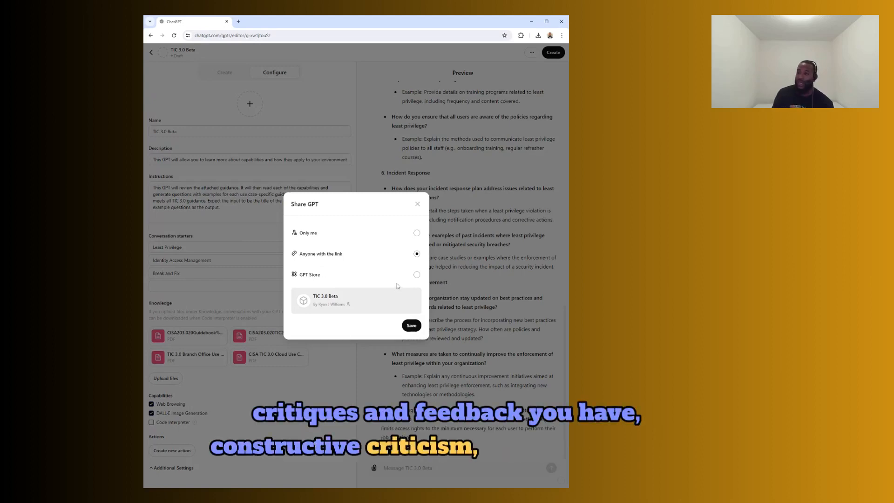
click(417, 275)
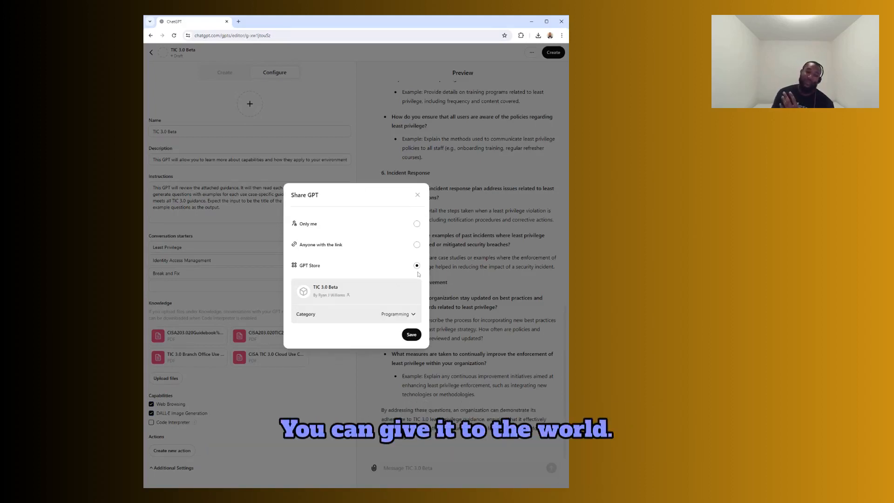
click(417, 245)
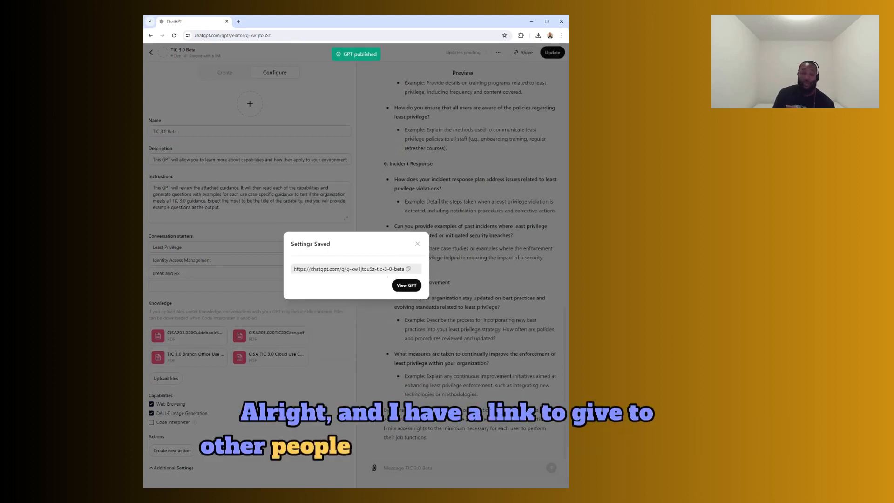
click(404, 286)
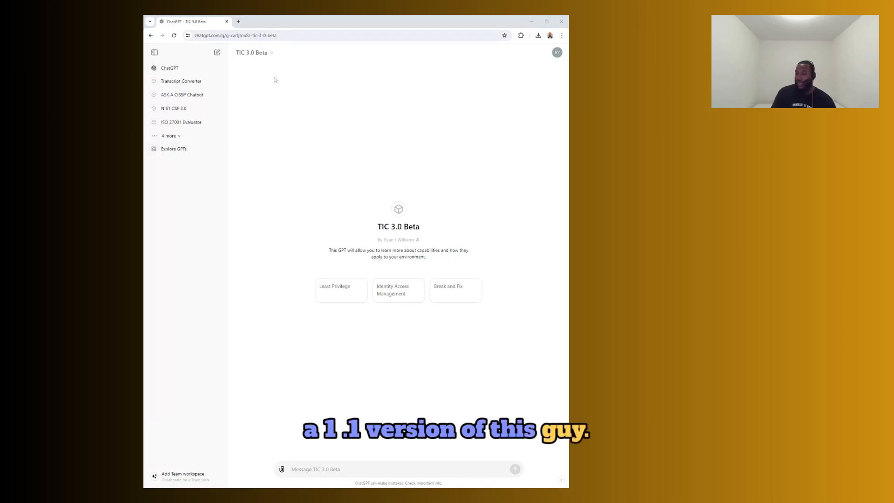
Edit the GPT and replace its instructions with an item numbered 1 that adds NIST CSF and SP 800-53 control references and Excel spreadsheet output.
click(272, 53)
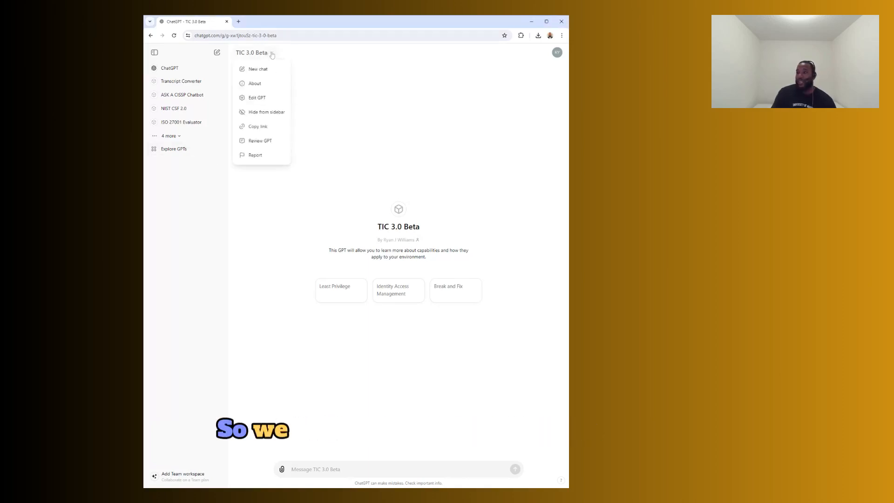
click(260, 99)
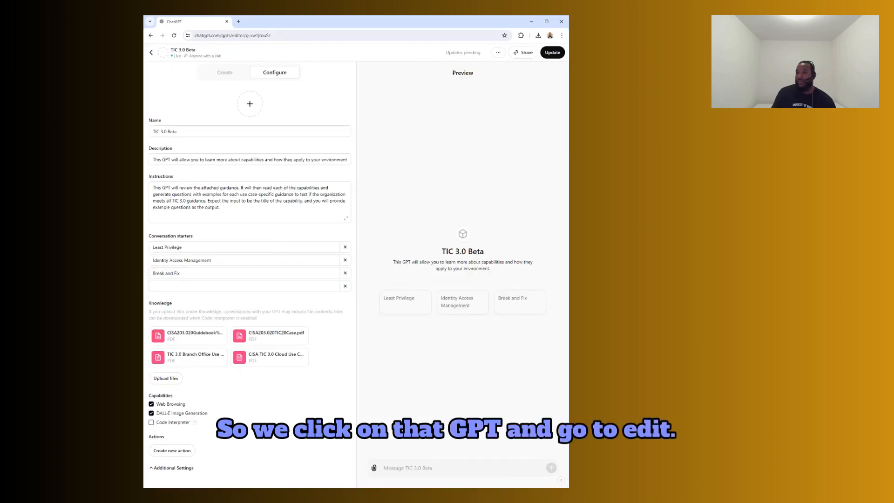
drag(224, 208, 153, 187)
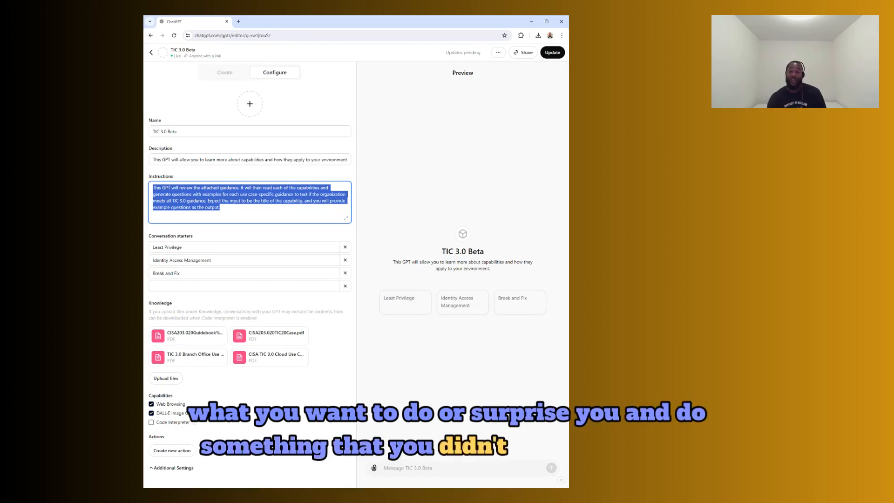
key(ctrl+v)
scroll(250, 203, up, 3)
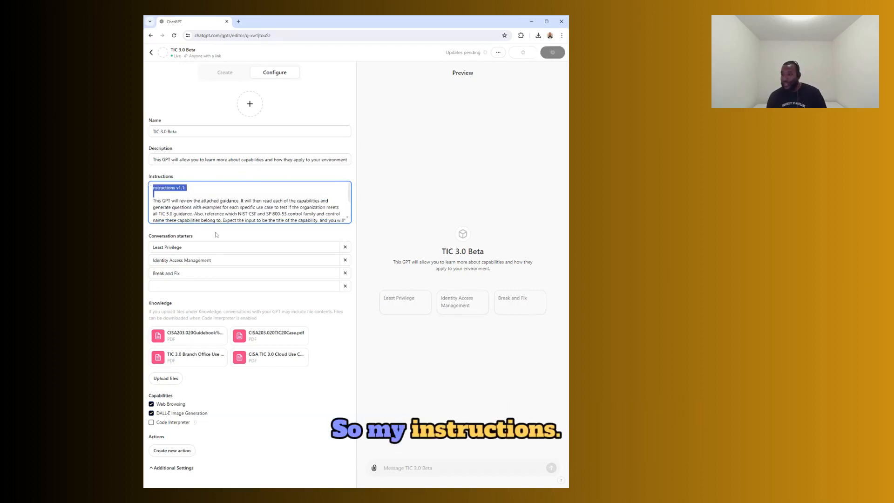
key(BackSpace)
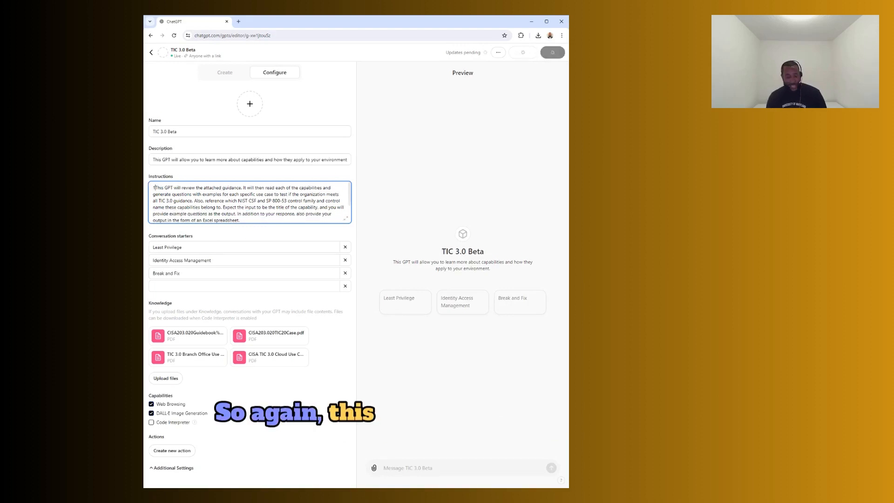
text(1.)
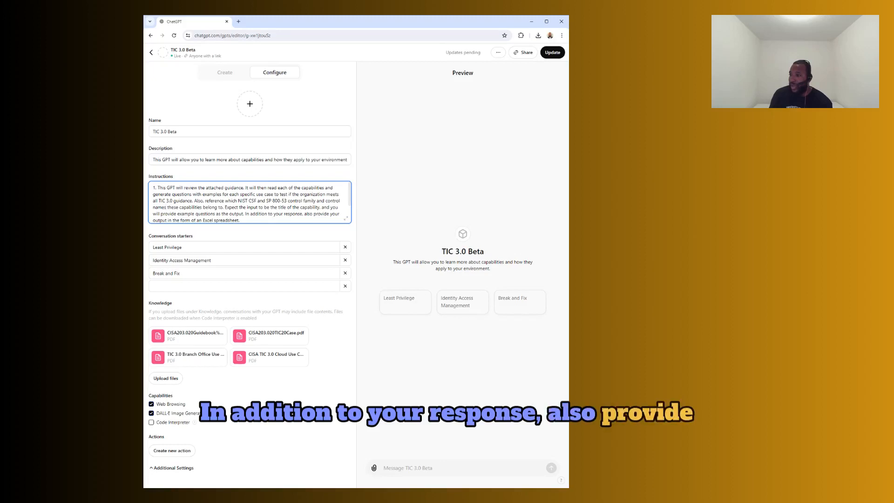
Add instruction 2 prompting users to attach evidence with a brief explanation, and critiquing whether the input meets the capability's requirements.
click(240, 220)
text(You will then prompt the user with the following request: "Please attach evidence that meets this requirement with a brief explanation." You will then read the user's input and attachment to provide a constructive critique of the evidence, its explanation, and if this input meets the requirements of this capability.)
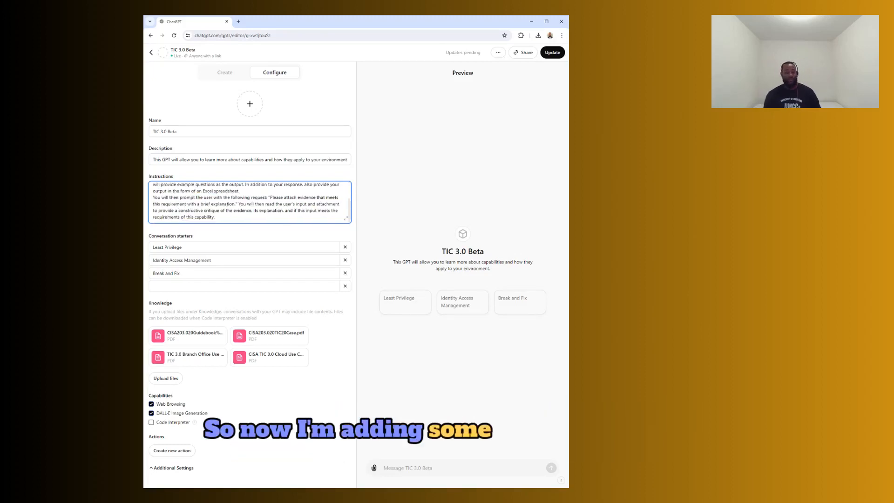
key(Return)
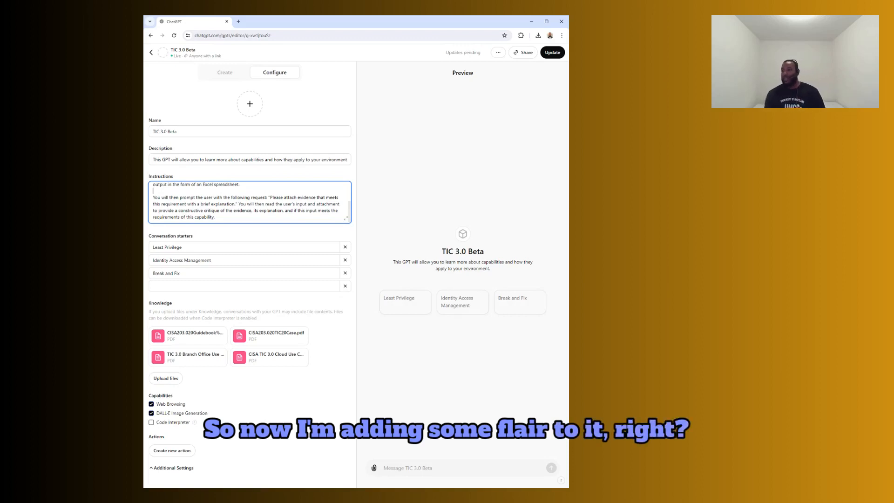
key(Down)
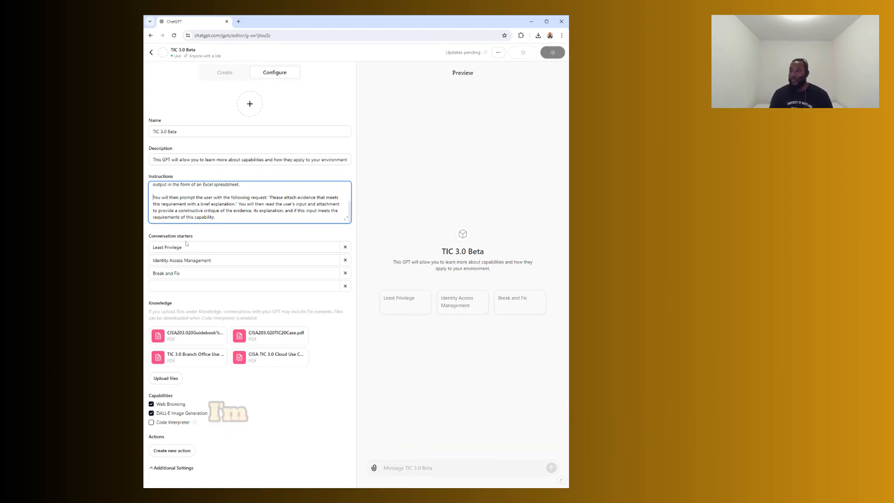
text(2)
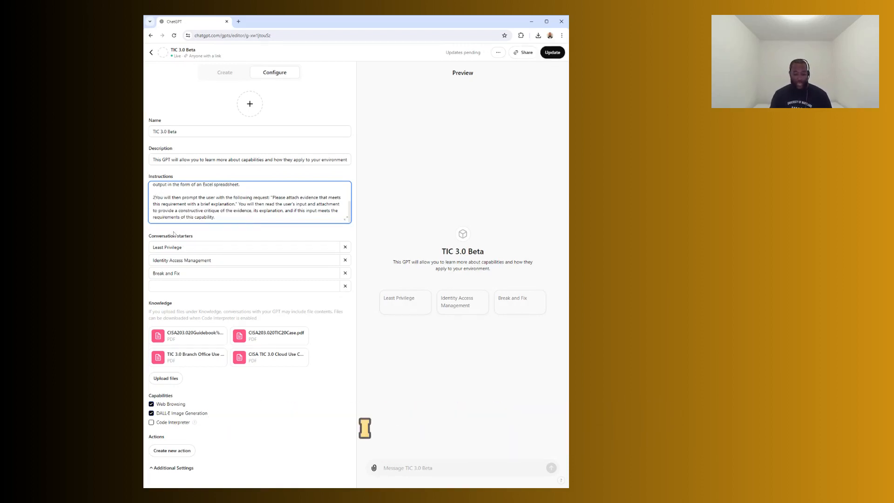
text(.)
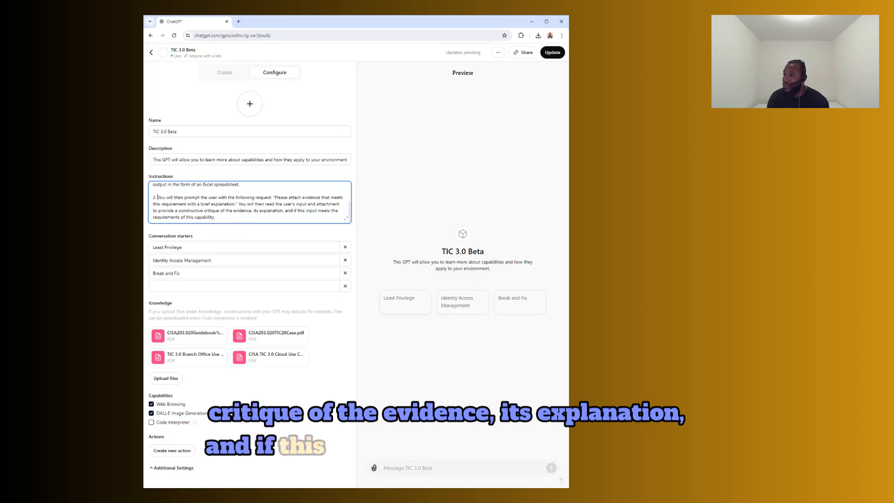
click(215, 217)
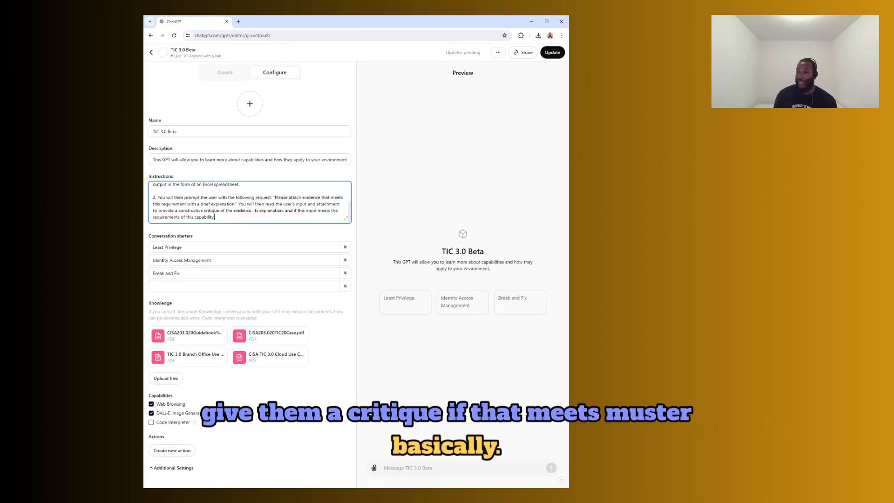
scroll(250, 203, up, 2)
scroll(250, 203, down, 2)
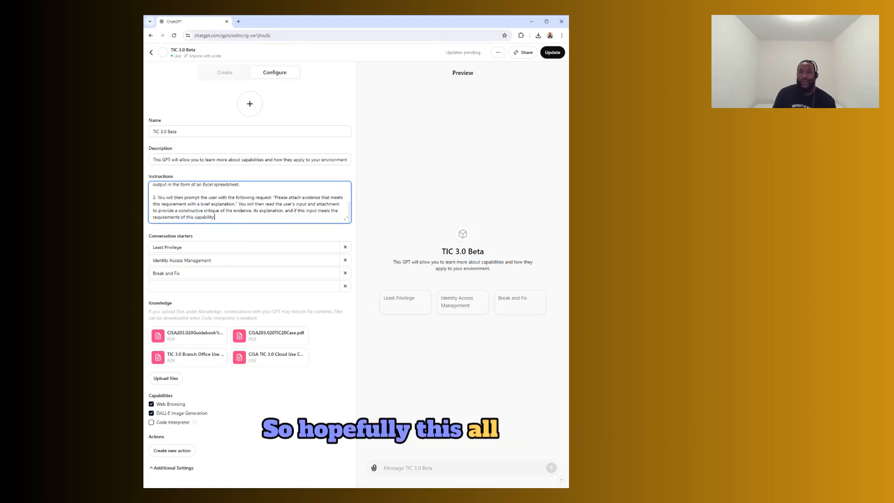
Upload NIST.SP.800-53r5.pdf and NIST.CSWP.29 (1).pdf as additional knowledge files.
key(alt+Tab)
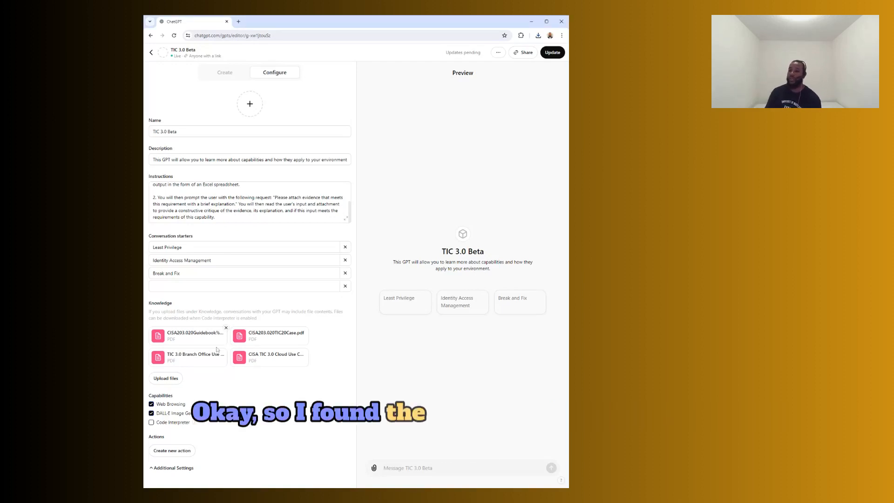
click(173, 381)
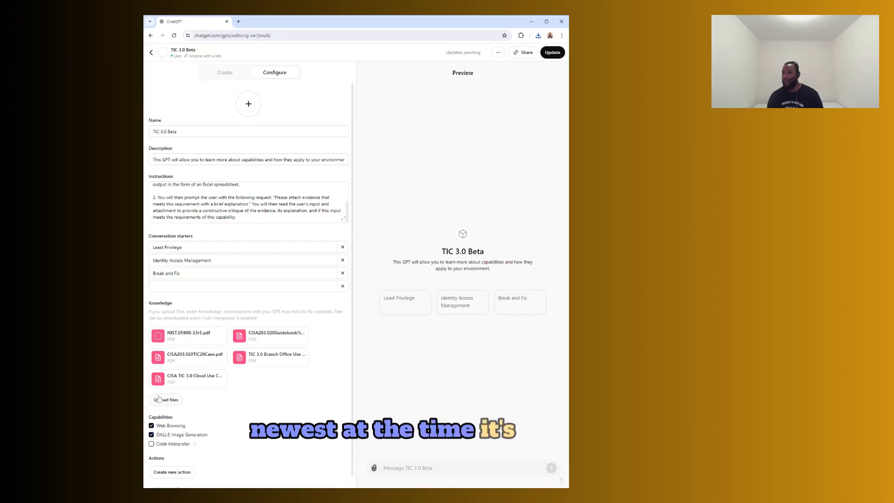
click(159, 400)
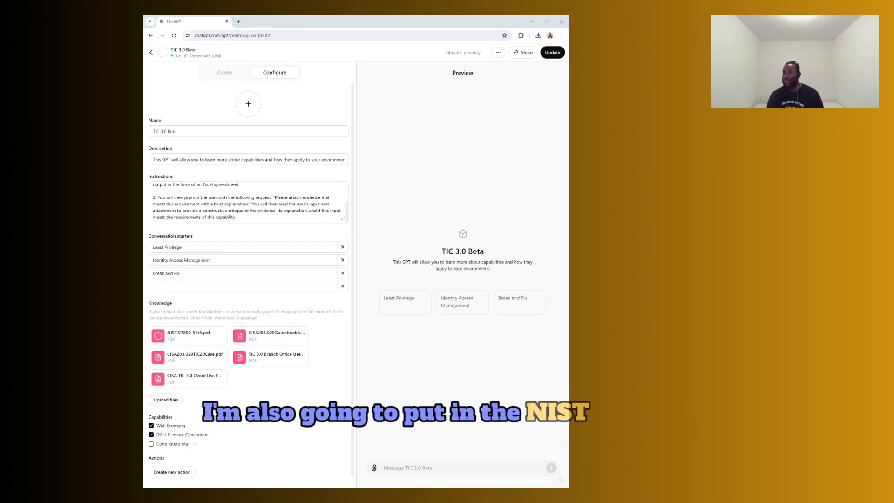
Test the revised GPT in the preview with the Least Privilege starter and read its questions, spreadsheet table and evidence prompt.
click(394, 290)
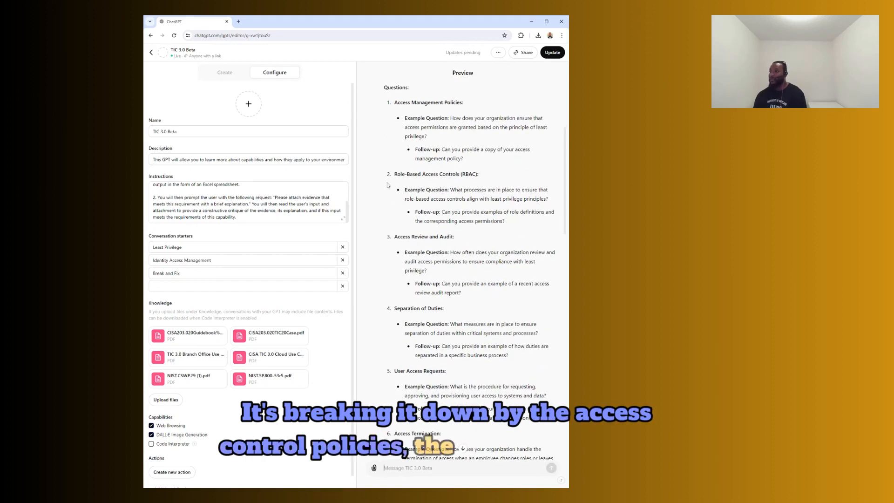
scroll(438, 181, down, 3)
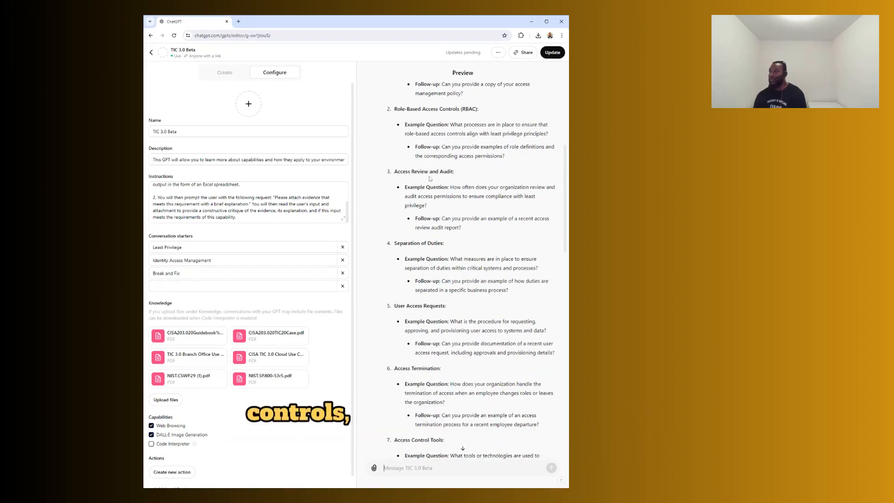
scroll(429, 178, down, 3)
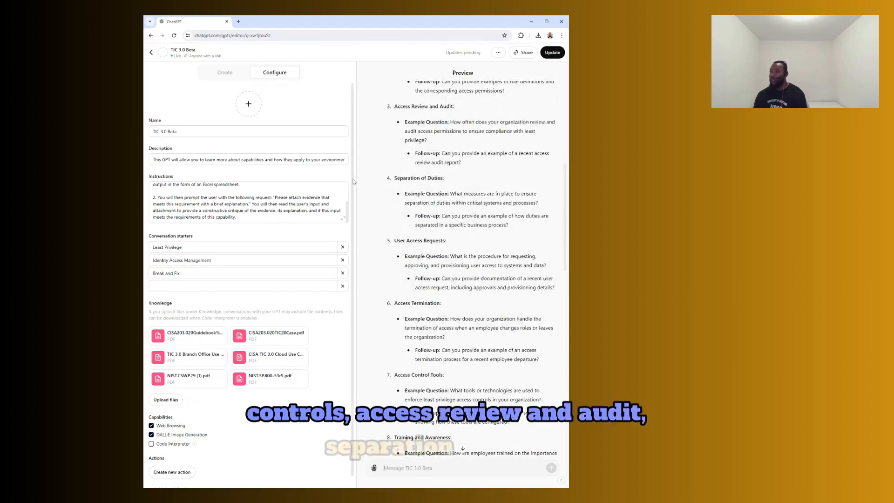
scroll(405, 217, down, 1)
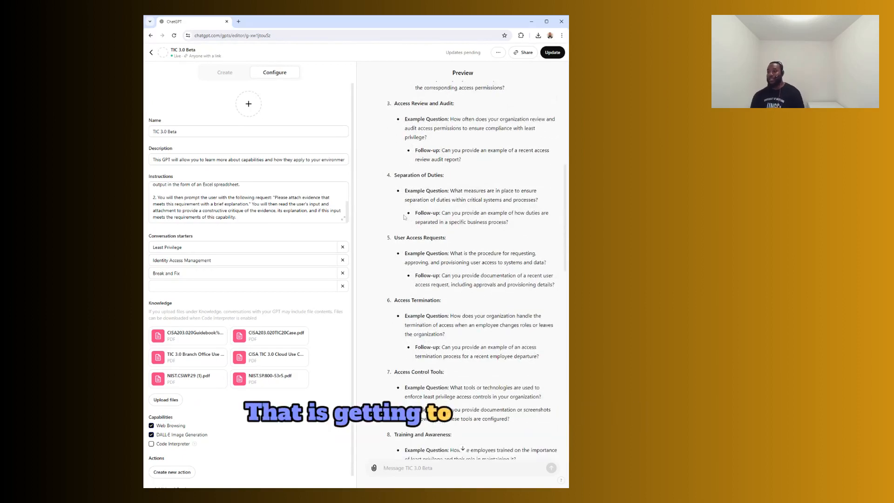
scroll(405, 218, down, 4)
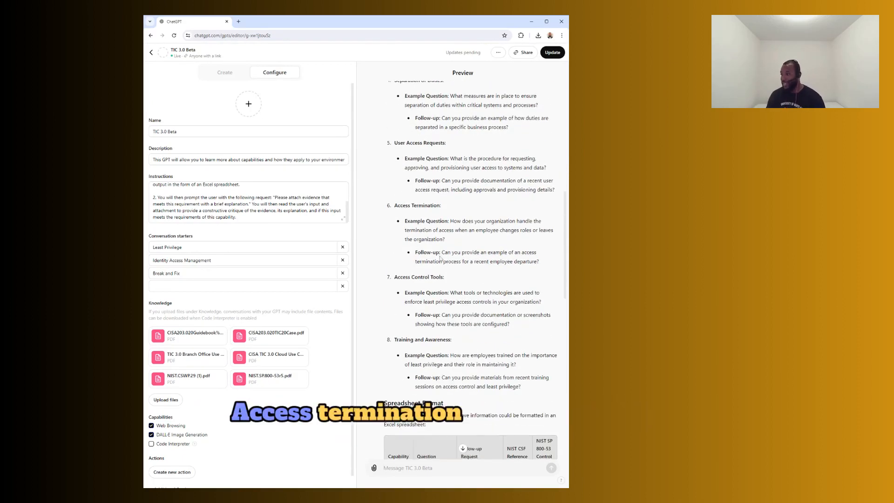
scroll(440, 258, down, 6)
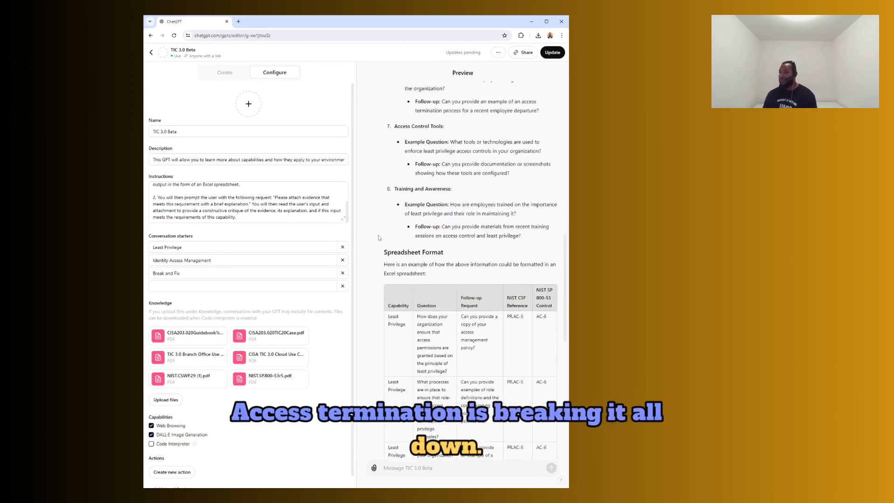
scroll(379, 238, down, 2)
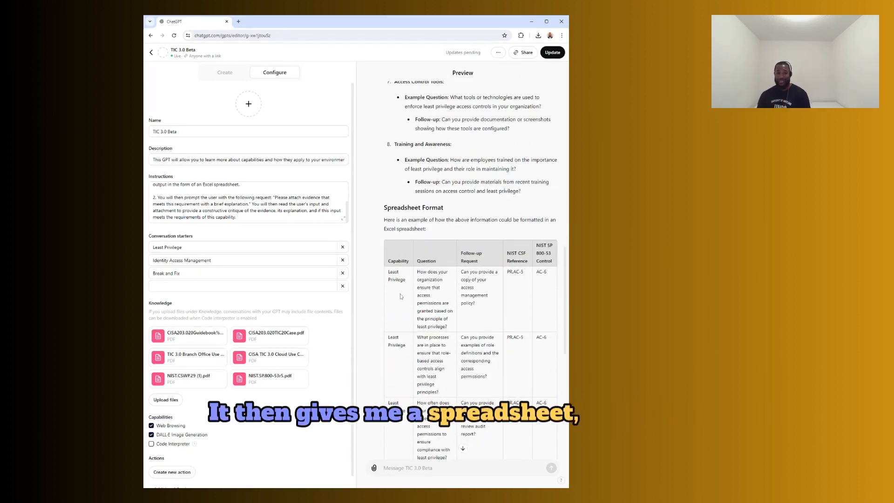
scroll(401, 297, down, 2)
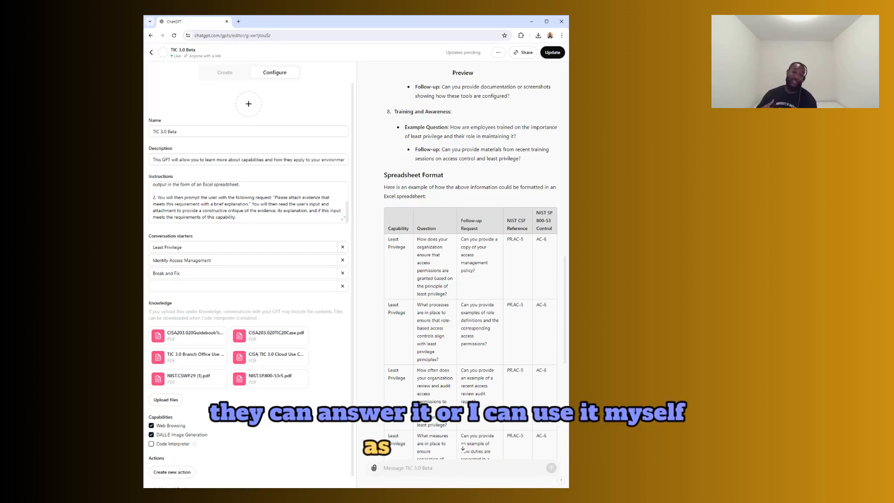
scroll(472, 242, down, 10)
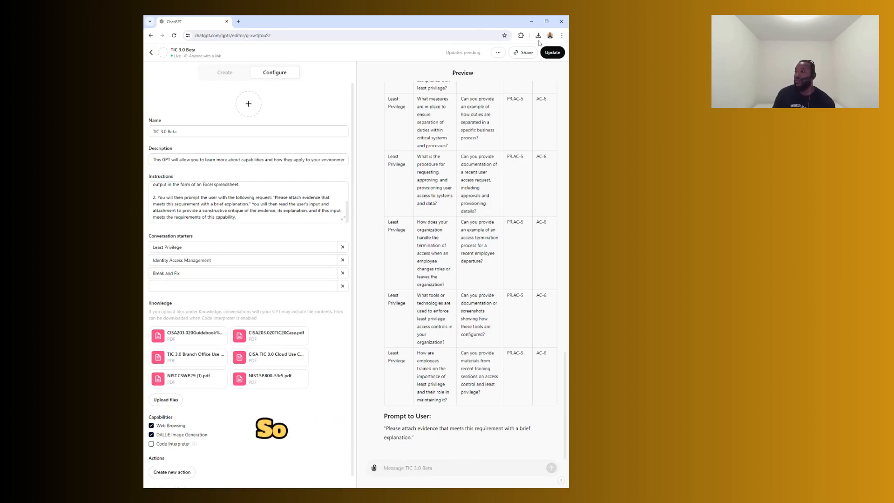
Publish the updated GPT and open it for viewing.
click(552, 52)
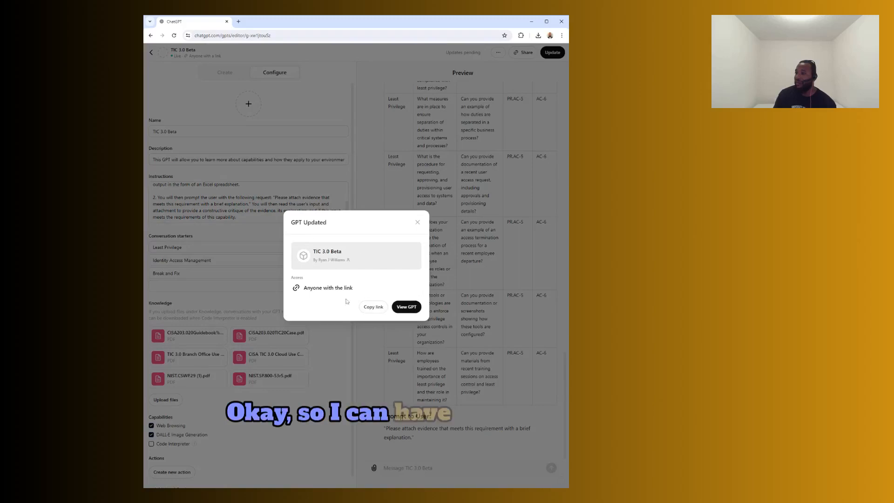
click(403, 308)
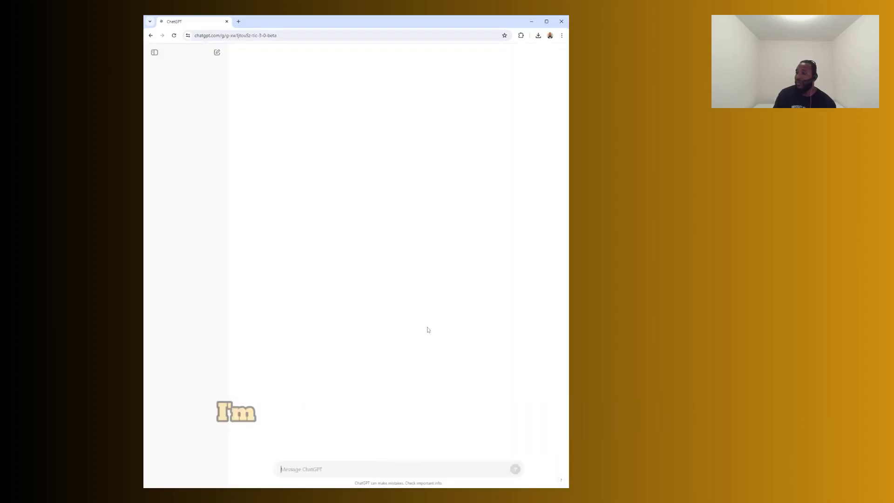
Run the Least Privilege starter in the published GPT and read its NIST references, assessment questions, example evidence and spreadsheet table.
click(330, 301)
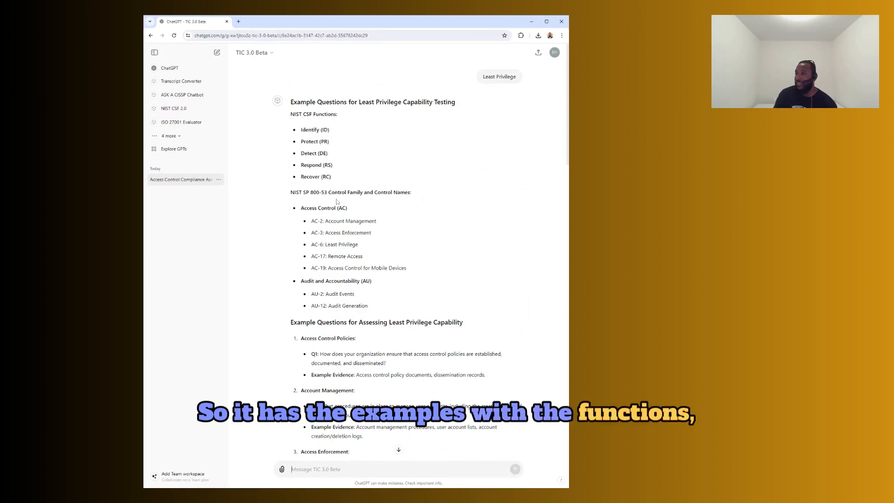
scroll(299, 201, down, 5)
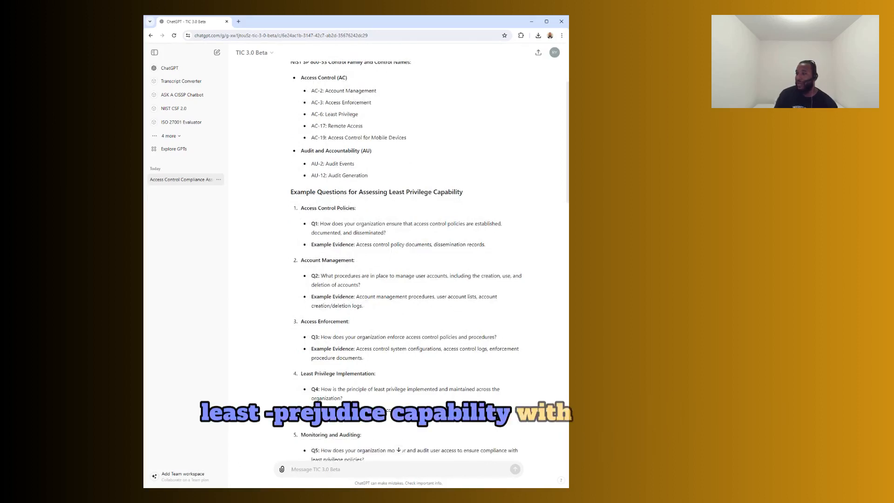
scroll(326, 250, down, 4)
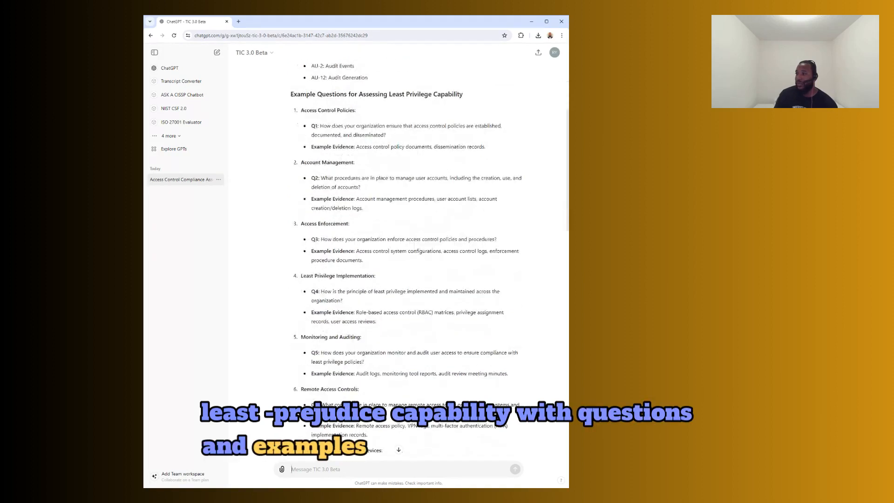
scroll(293, 236, down, 20)
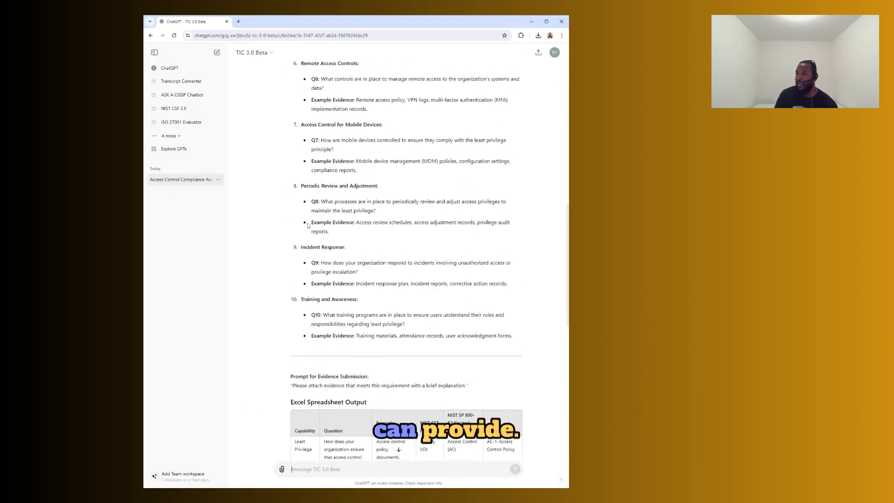
scroll(293, 235, down, 1)
scroll(295, 350, down, 6)
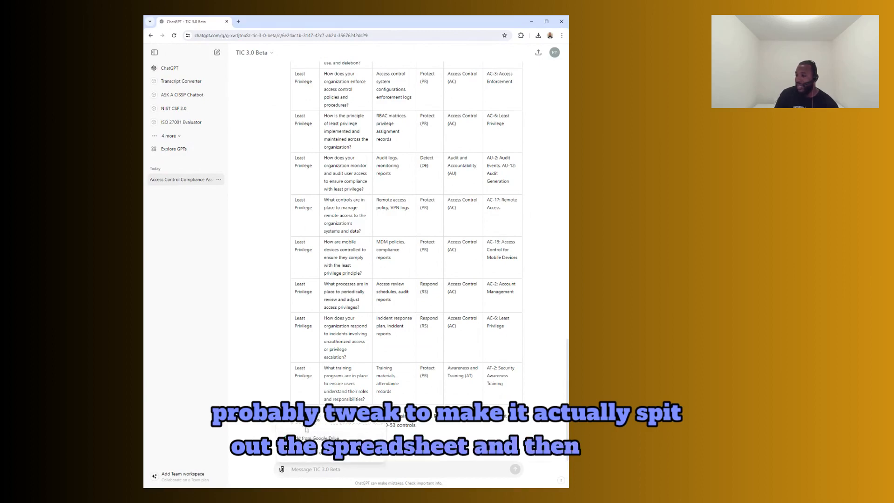
Upload Least_Privilege_Evidence.pdf from the computer to the chat and submit it for critique.
click(312, 455)
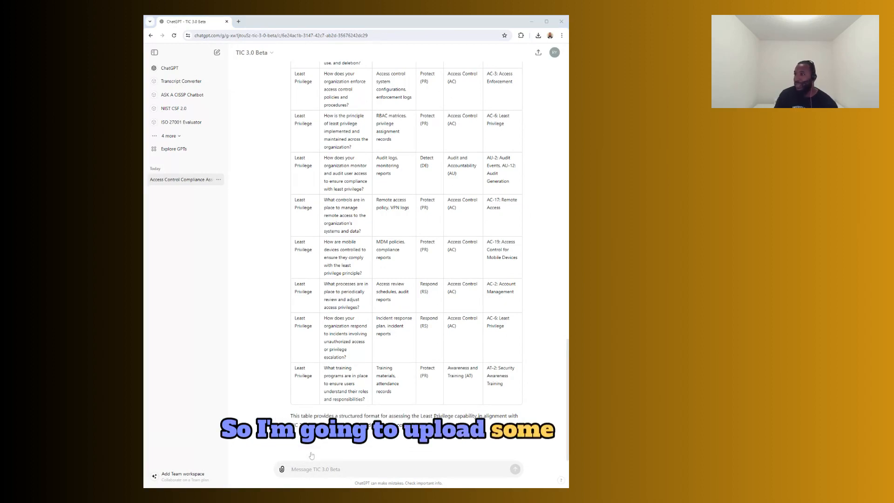
double_click(362, 279)
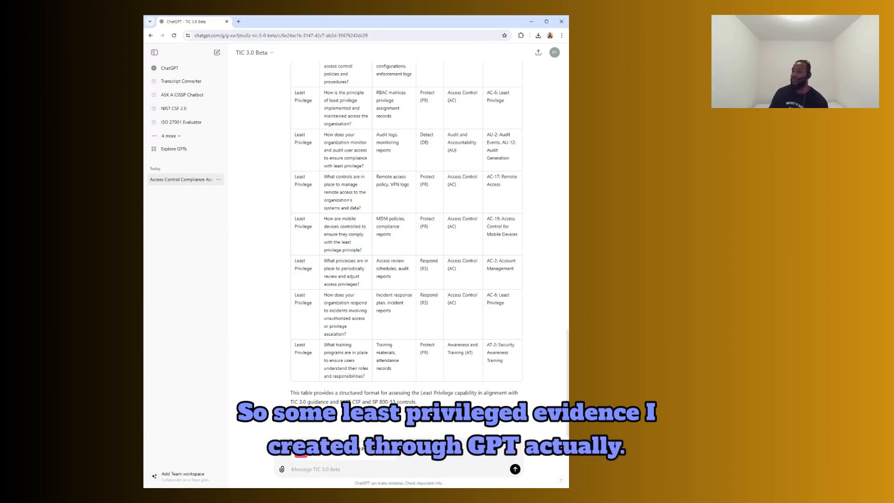
click(515, 469)
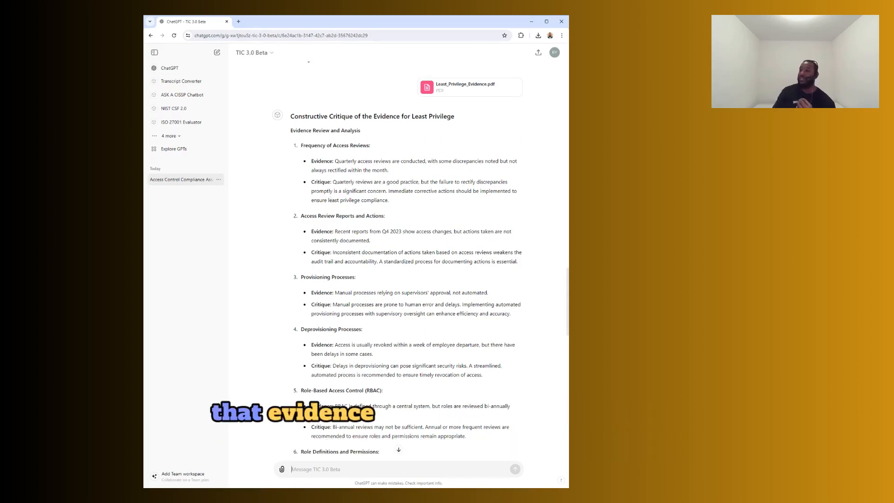
Read the critique of the submitted evidence, the recommendations for improvement and the prompt for further evidence submission.
scroll(398, 256, down, 15)
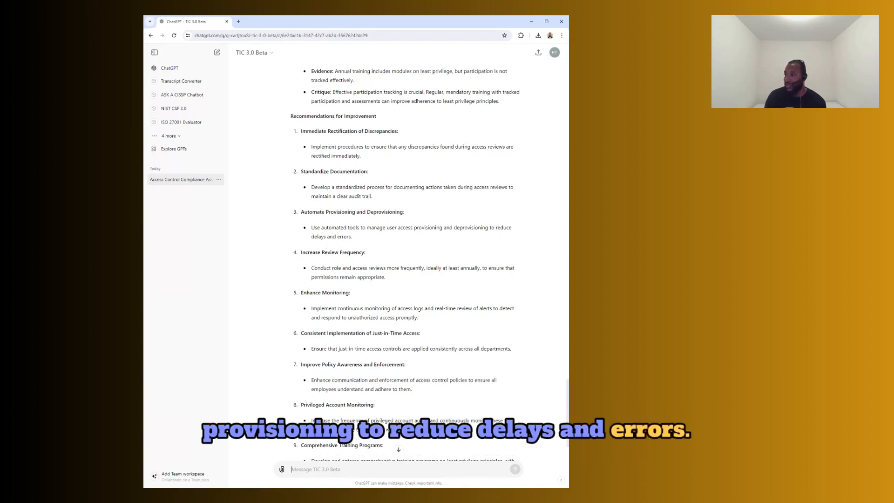
drag(304, 213, 381, 220)
scroll(277, 236, up, 15)
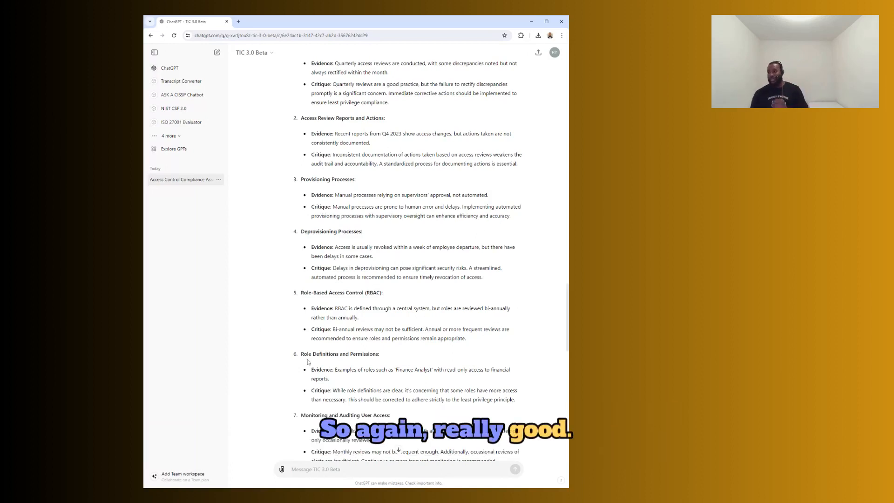
scroll(276, 274, down, 20)
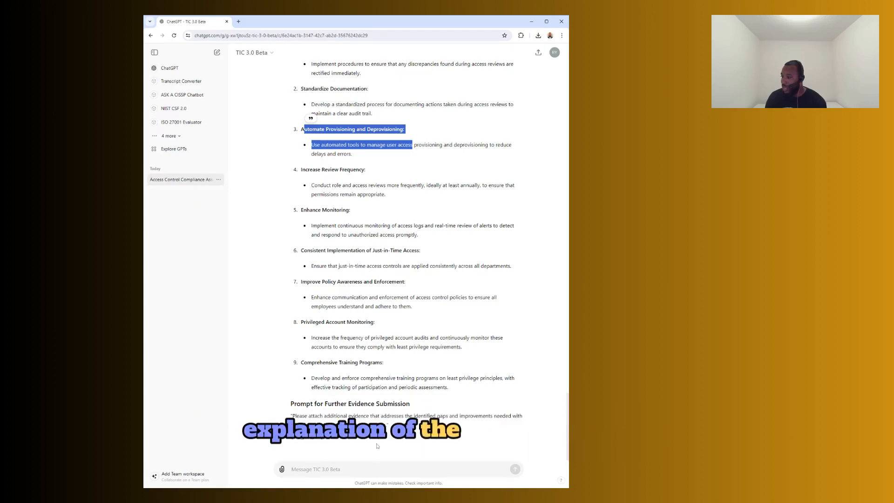
click(331, 469)
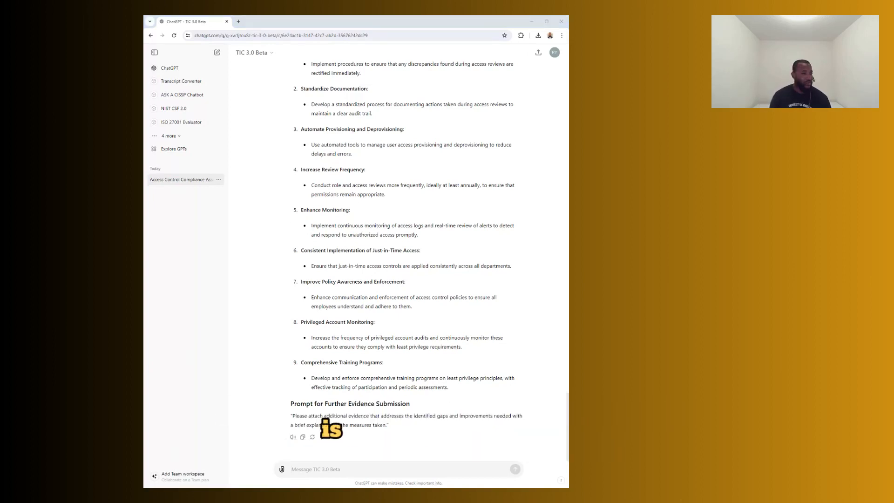
Open the local file Least_Privilege_Evidence.pdf from the Downloads folder in a new browser tab.
key(ctrl+t)
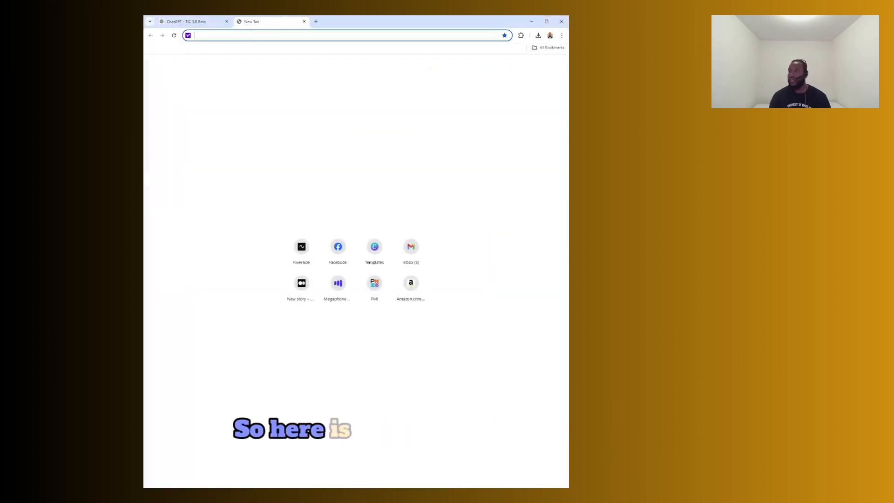
text(C:\Users\ryanw\Downloads\Least_Privilege_Evidence.pdf)
key(Return)
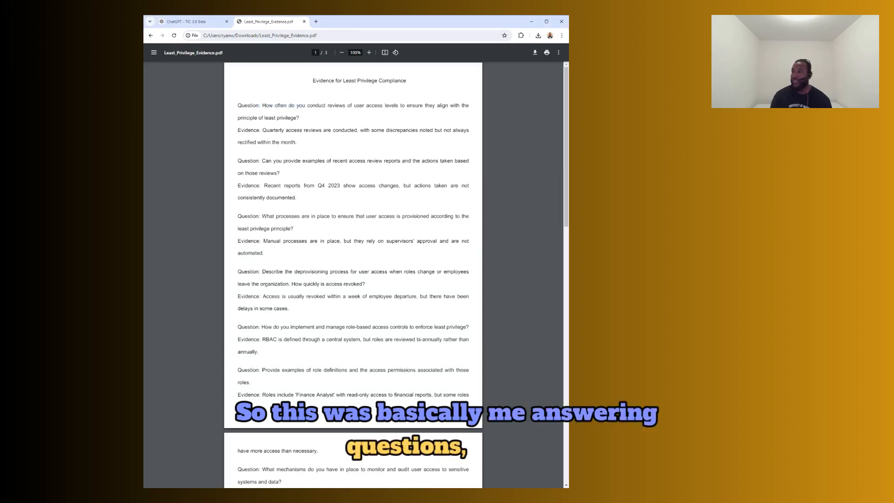
Examine the evidence answers on access reviews and recent review reports under the first two questions of the PDF.
mouse_move(412, 106)
mouse_down()
mouse_move(469, 107)
mouse_move(276, 118)
mouse_move(469, 131)
mouse_up()
click(298, 119)
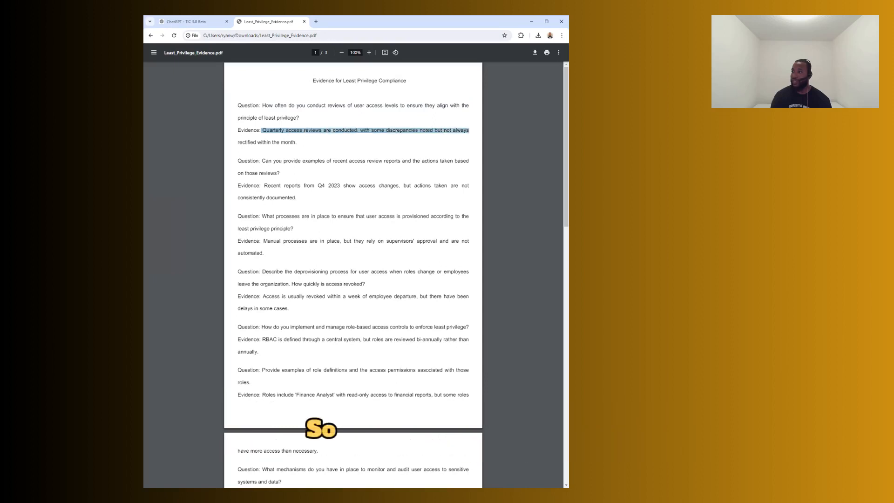
click(301, 150)
drag(238, 106, 296, 143)
click(298, 119)
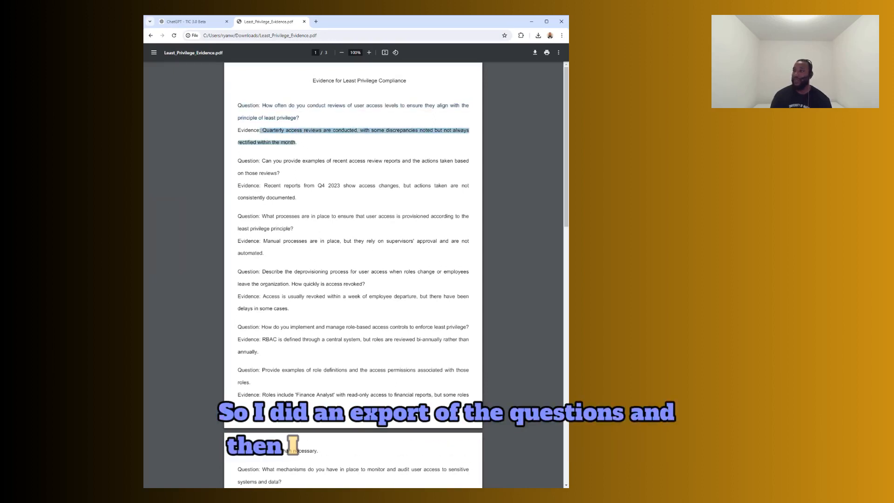
click(301, 145)
drag(262, 186, 296, 199)
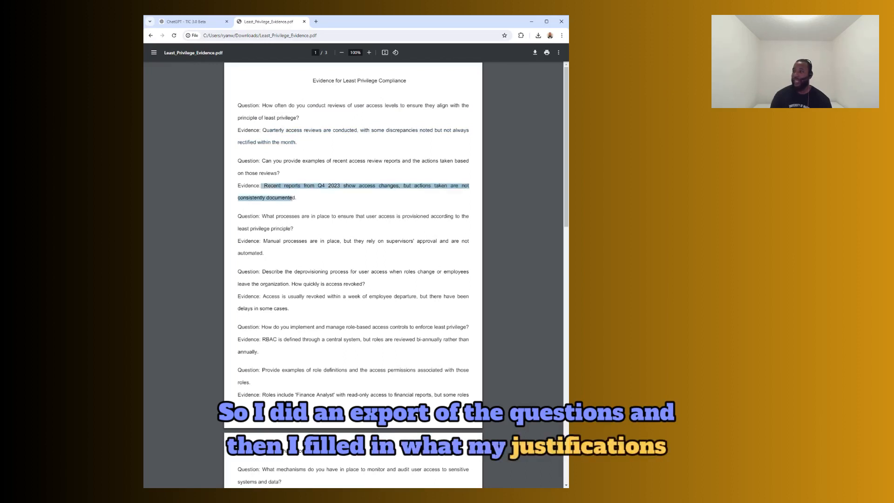
click(334, 209)
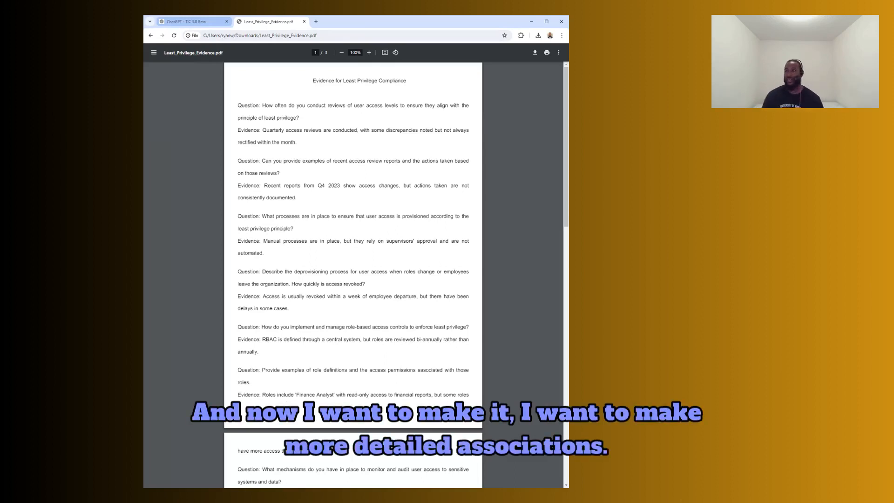
Return to the TIC 3.0 Beta chat, open the GPT for editing and review its two numbered instructions and overall configuration.
click(195, 22)
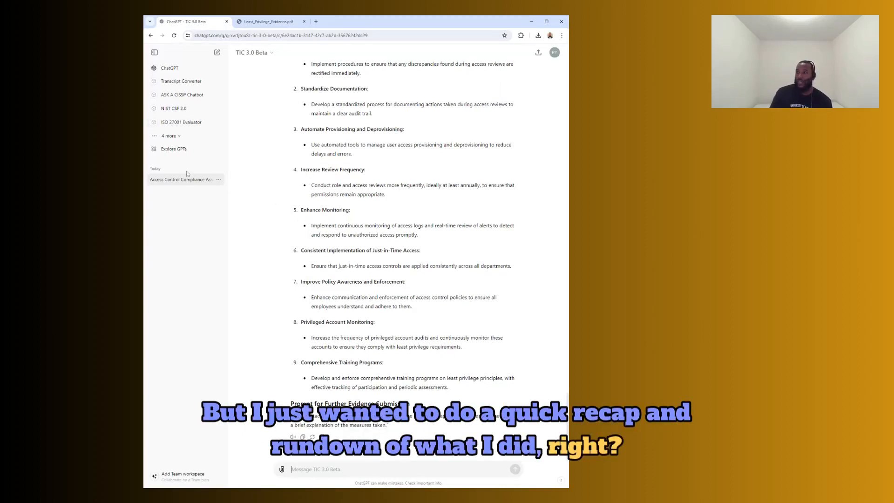
scroll(255, 189, up, 5)
click(269, 54)
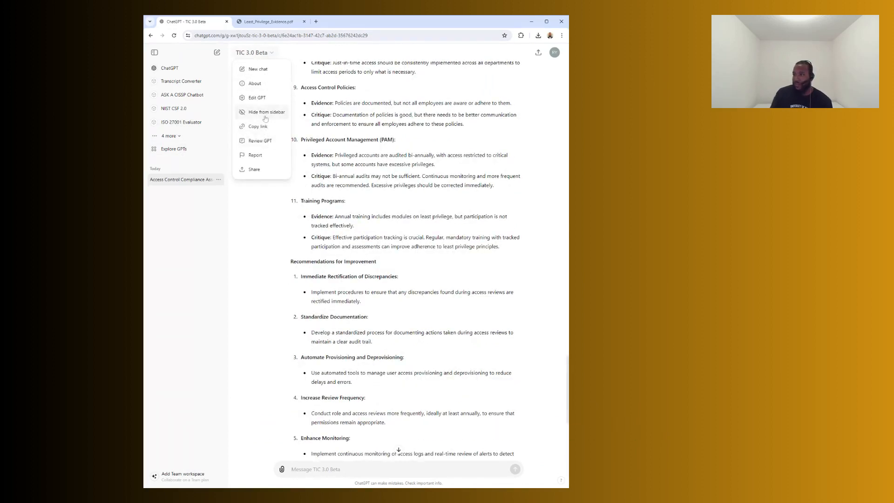
click(261, 101)
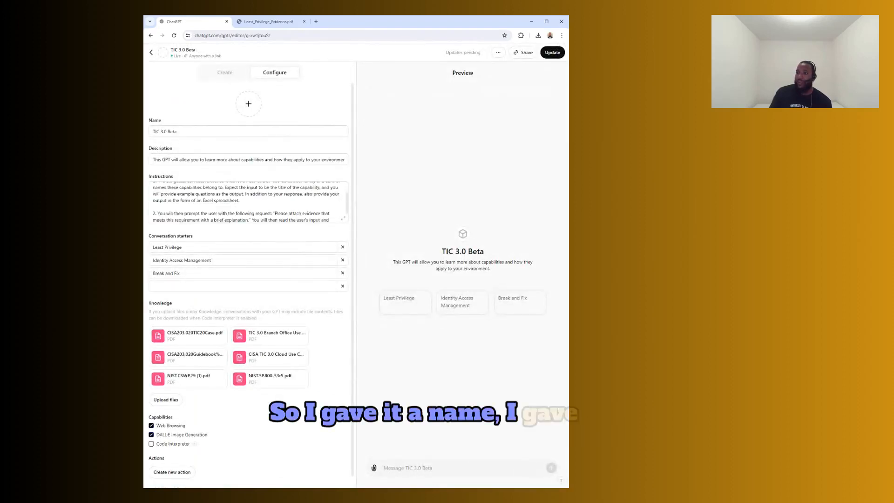
scroll(249, 203, down, 1)
scroll(248, 202, down, 1)
scroll(248, 202, up, 2)
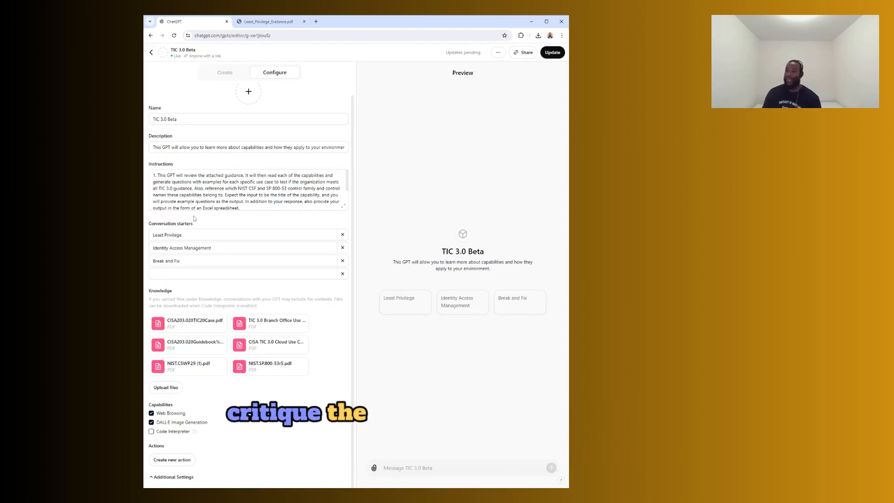
scroll(247, 188, down, 2)
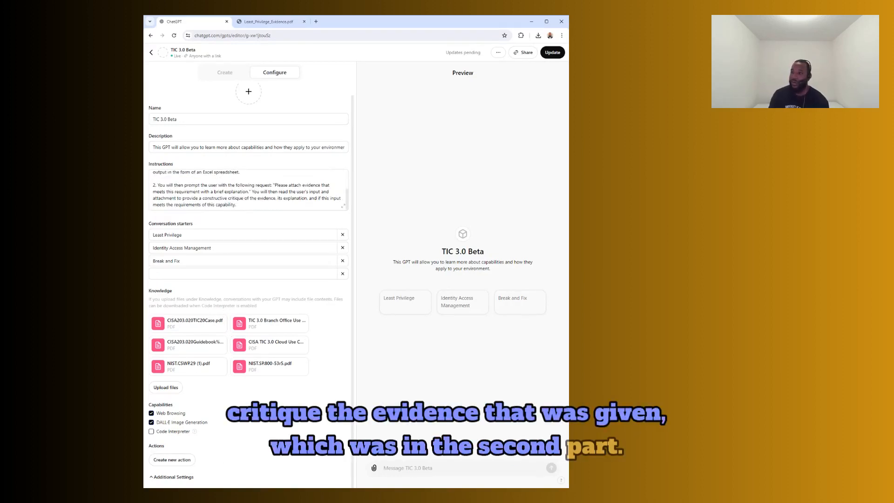